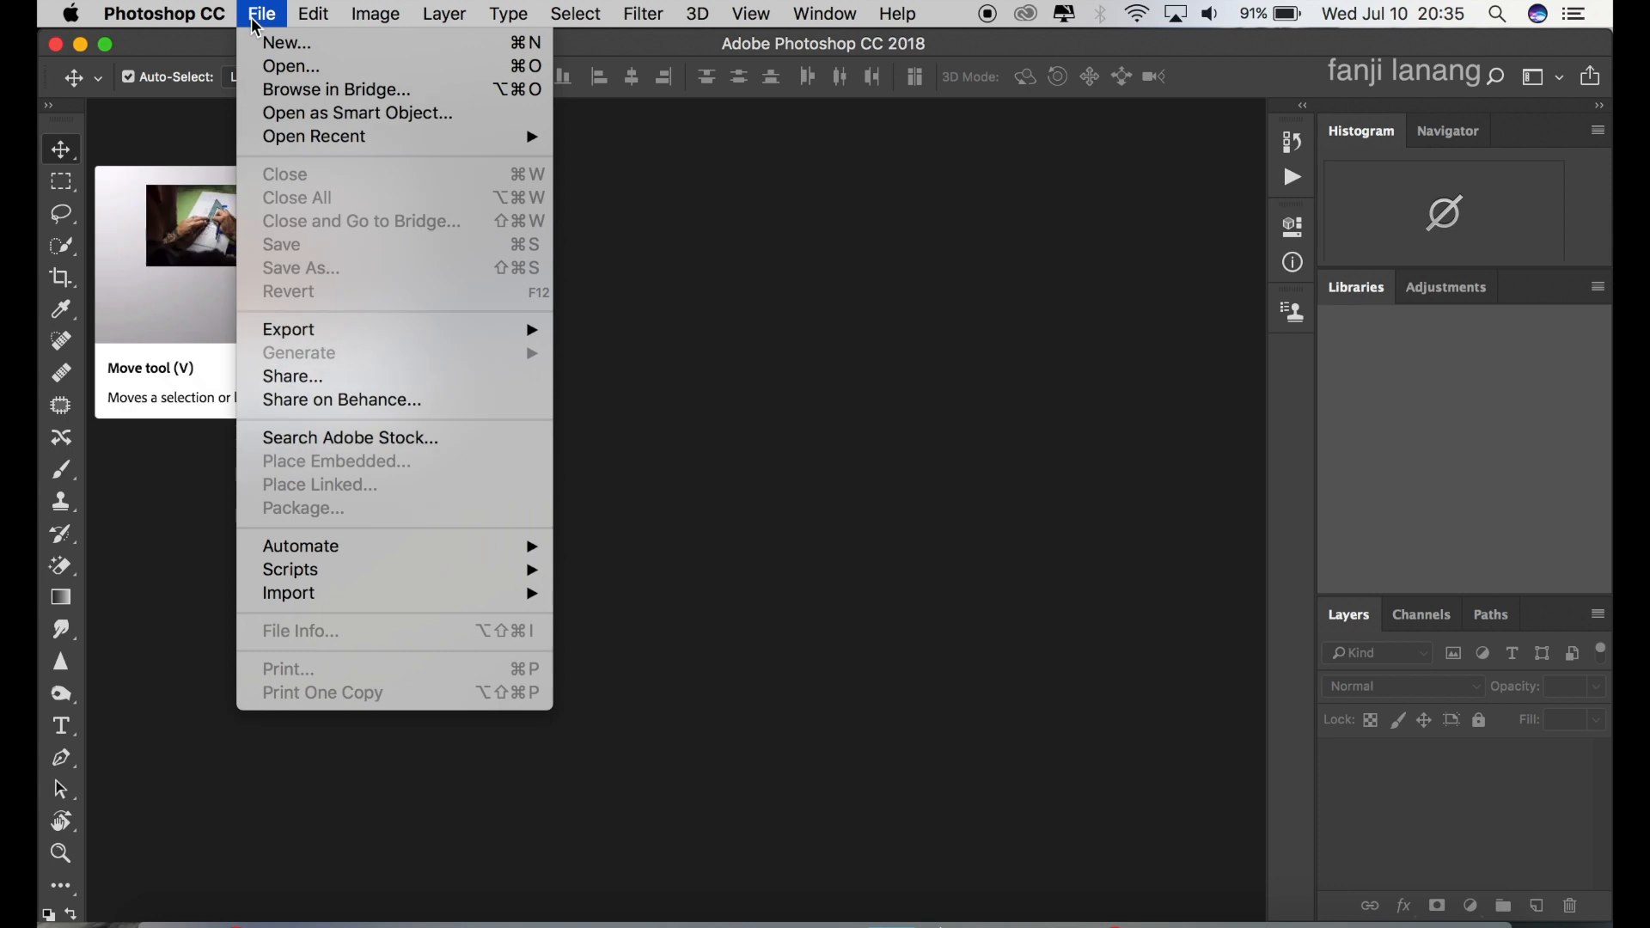
# Open IMG_0270.JPG from the Desktop and duplicate its Background layer.
pyautogui.click(284, 66)
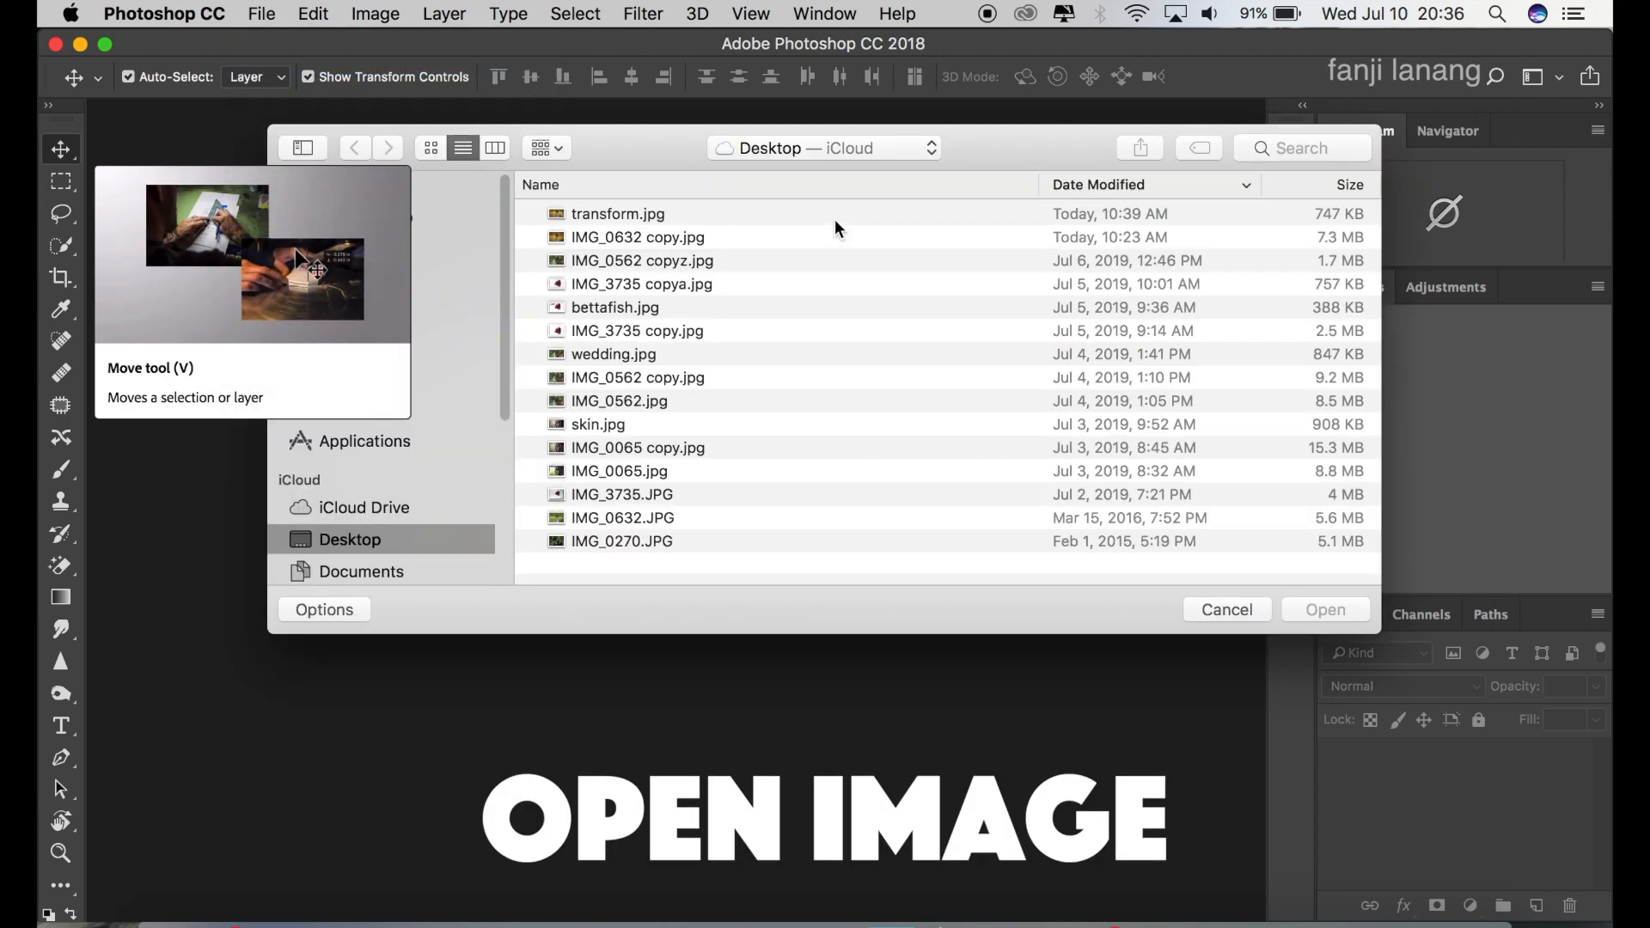
pyautogui.click(671, 544)
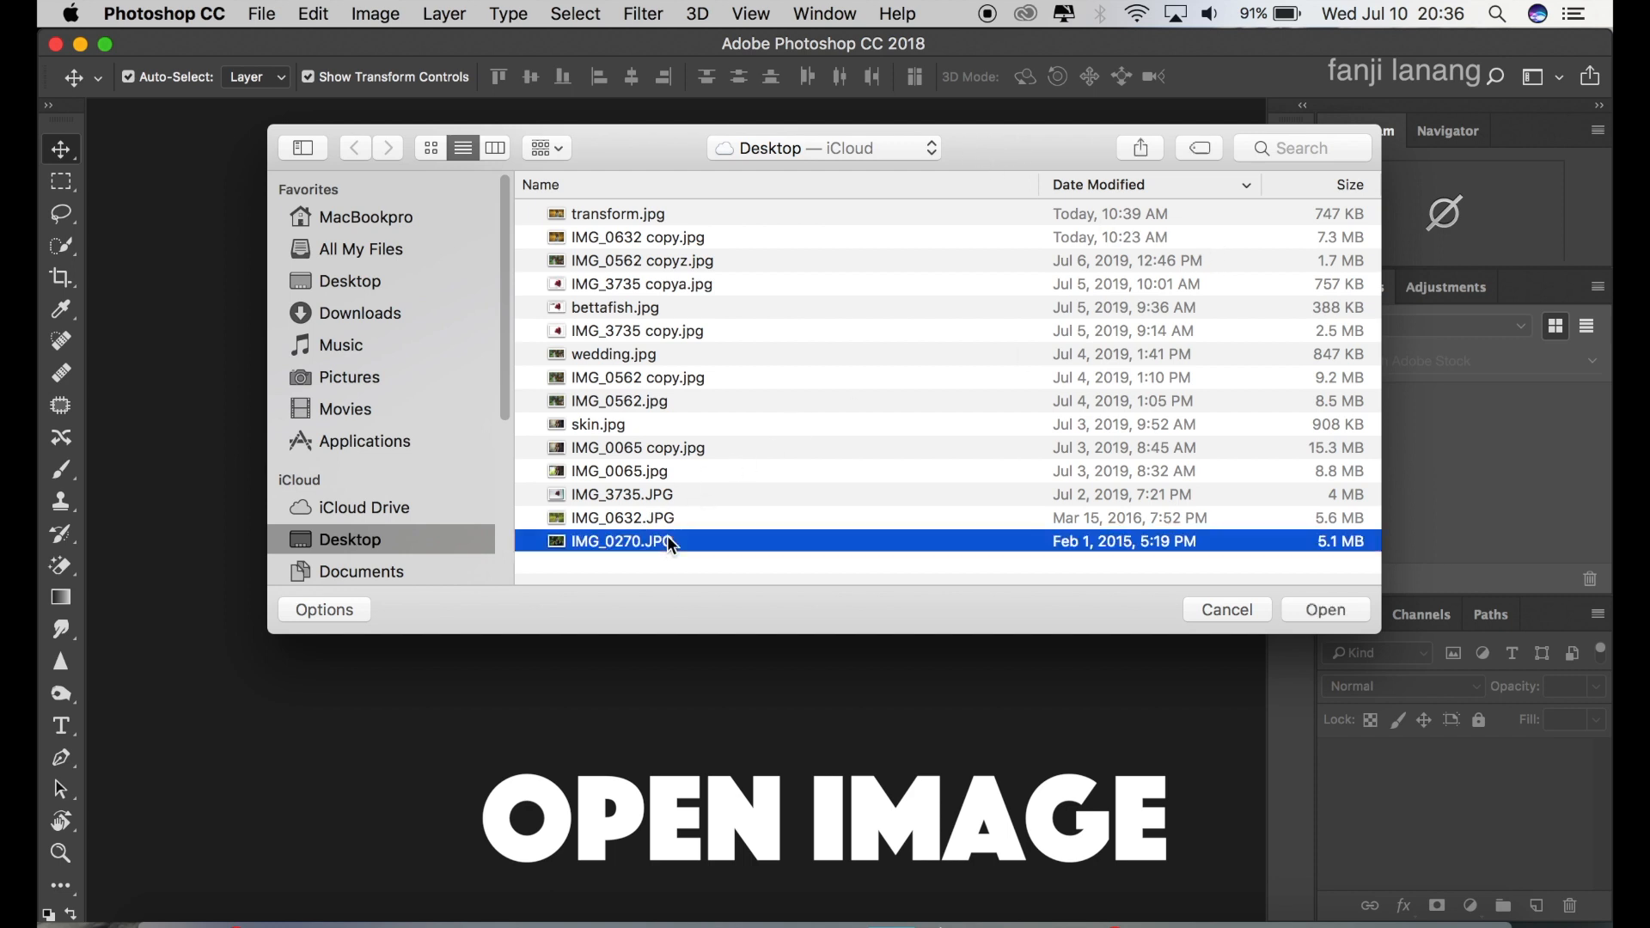
pyautogui.click(1321, 617)
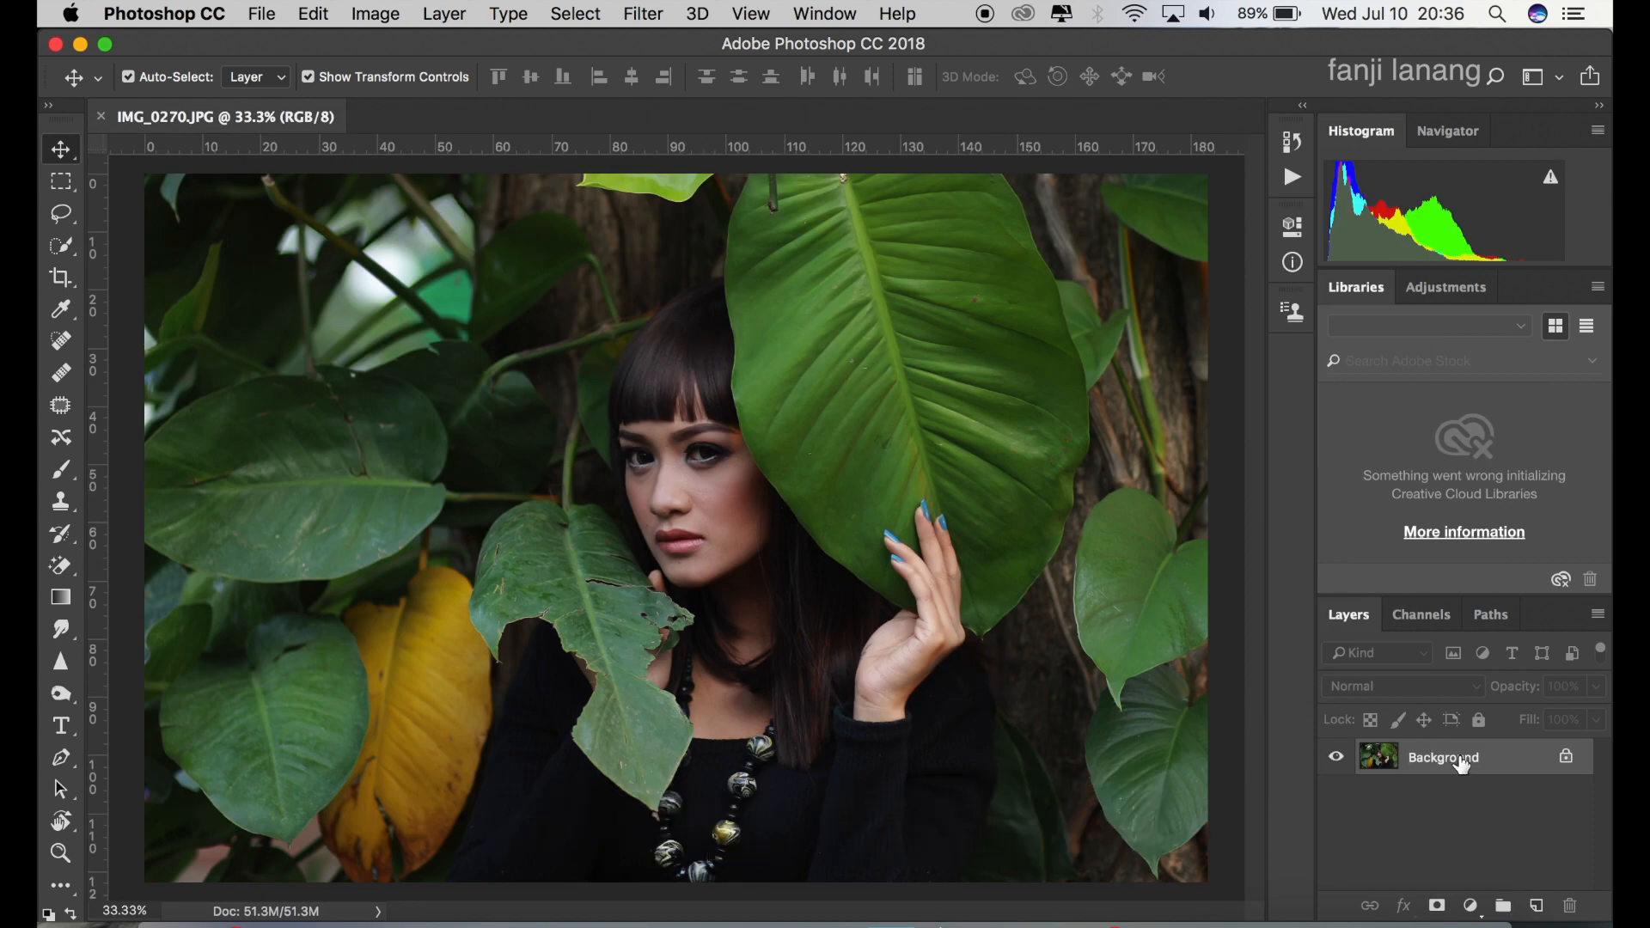
pyautogui.moveTo(1465, 763); pyautogui.dragTo(1531, 905)
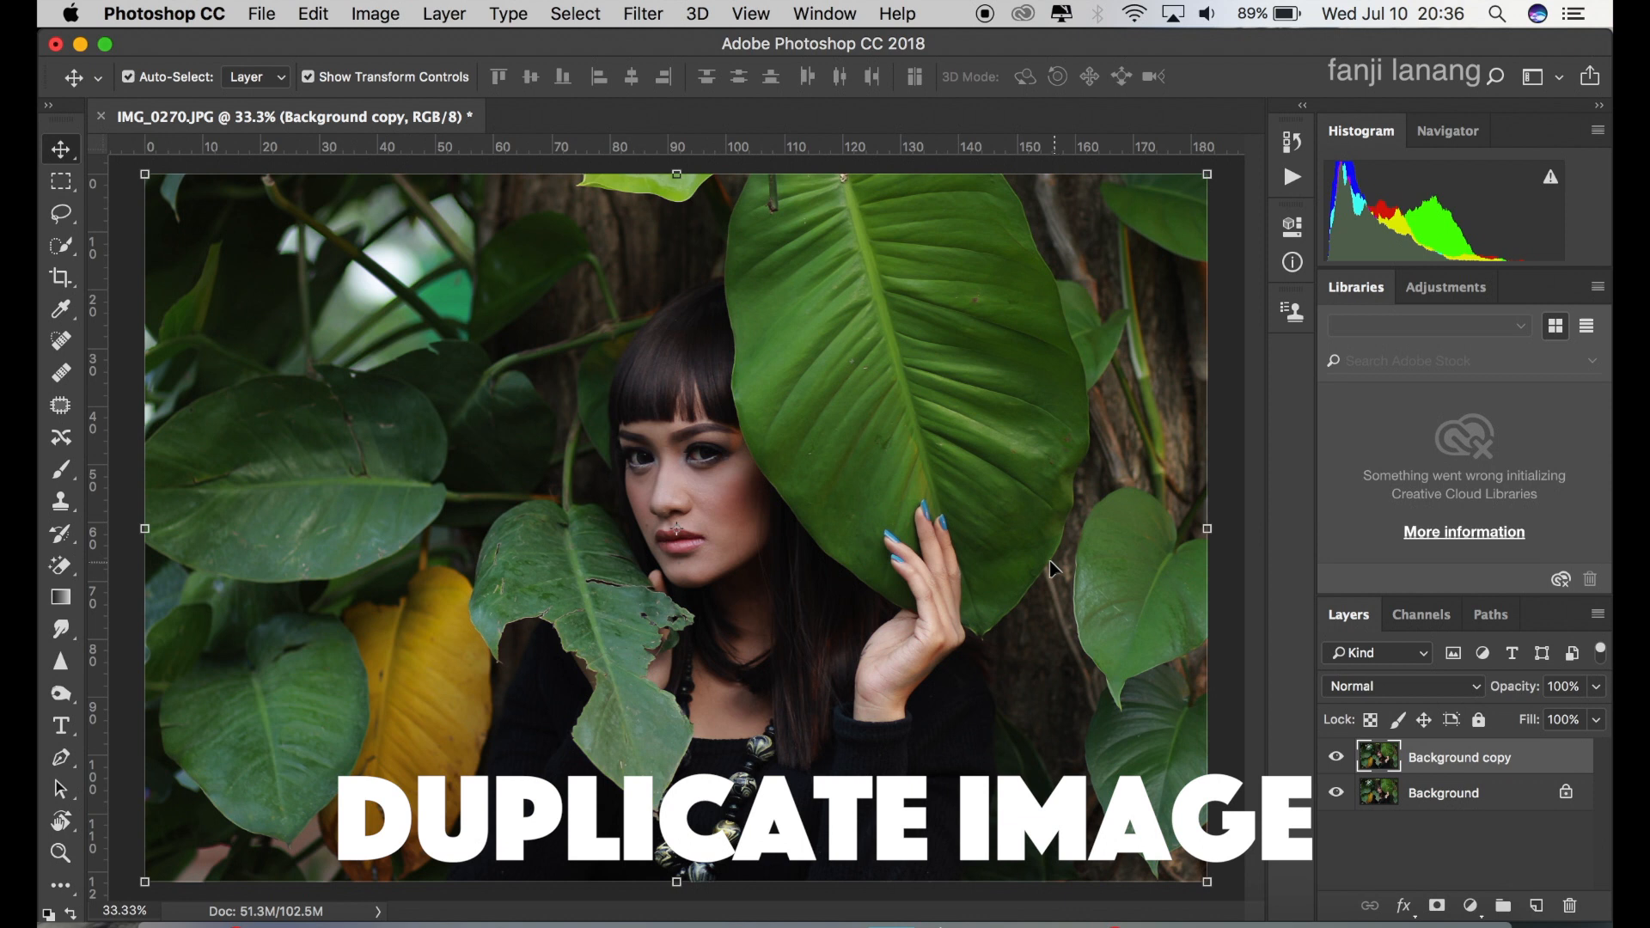
# Select the entire canvas in the Green channel of the duplicated layer and copy it.
pyautogui.click(1415, 615)
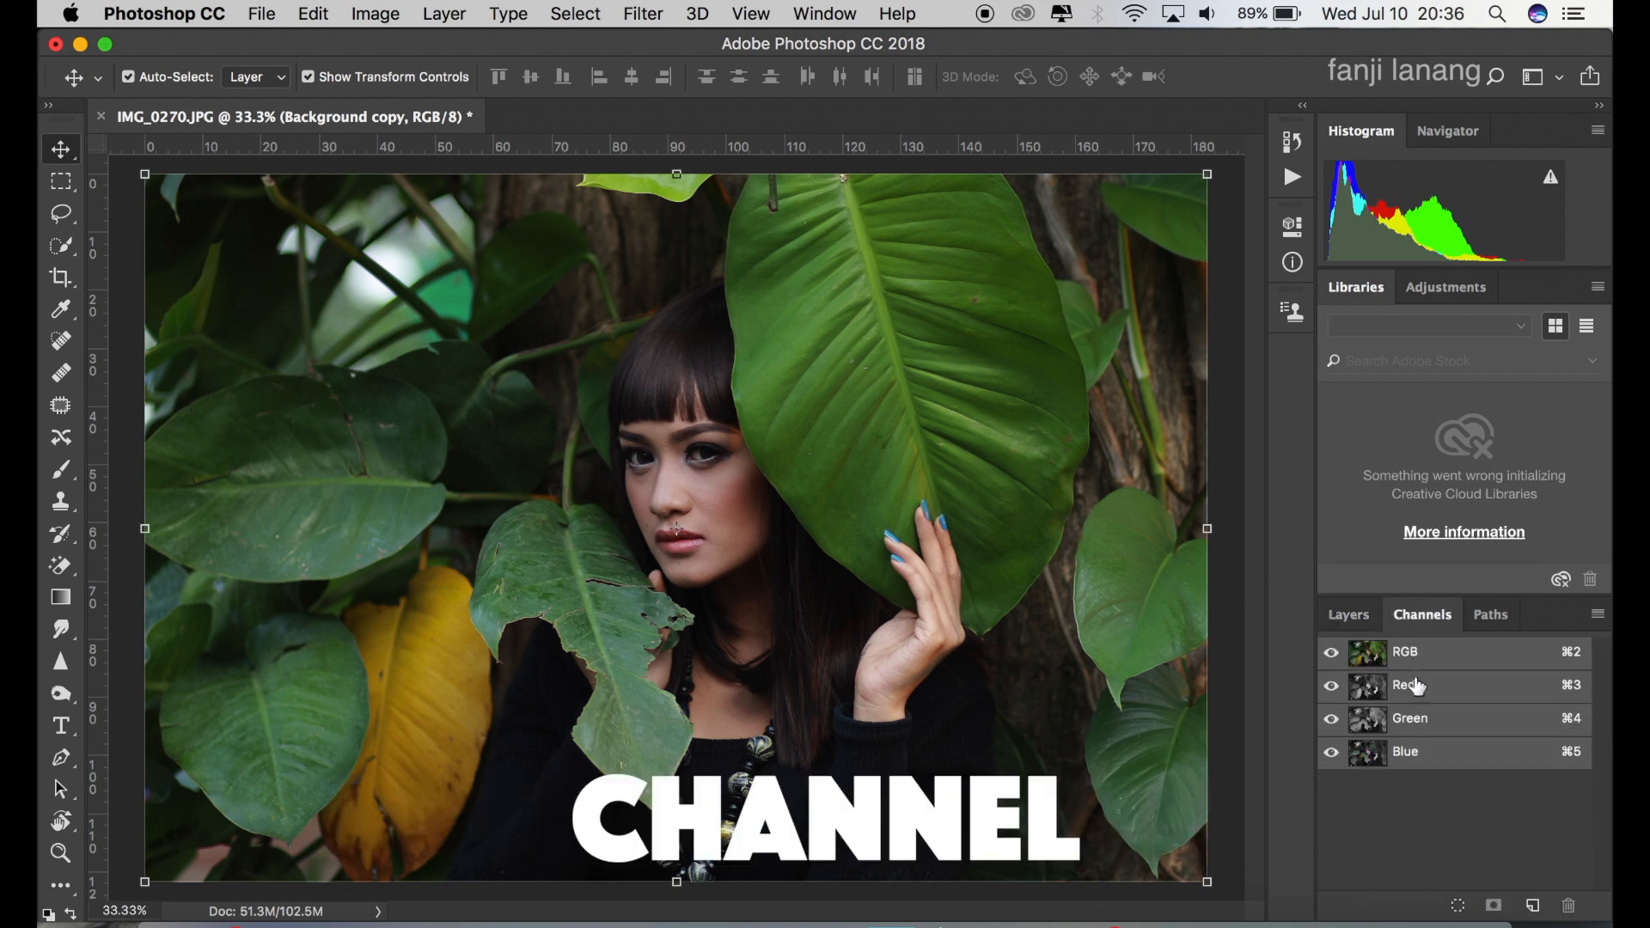
pyautogui.click(1432, 725)
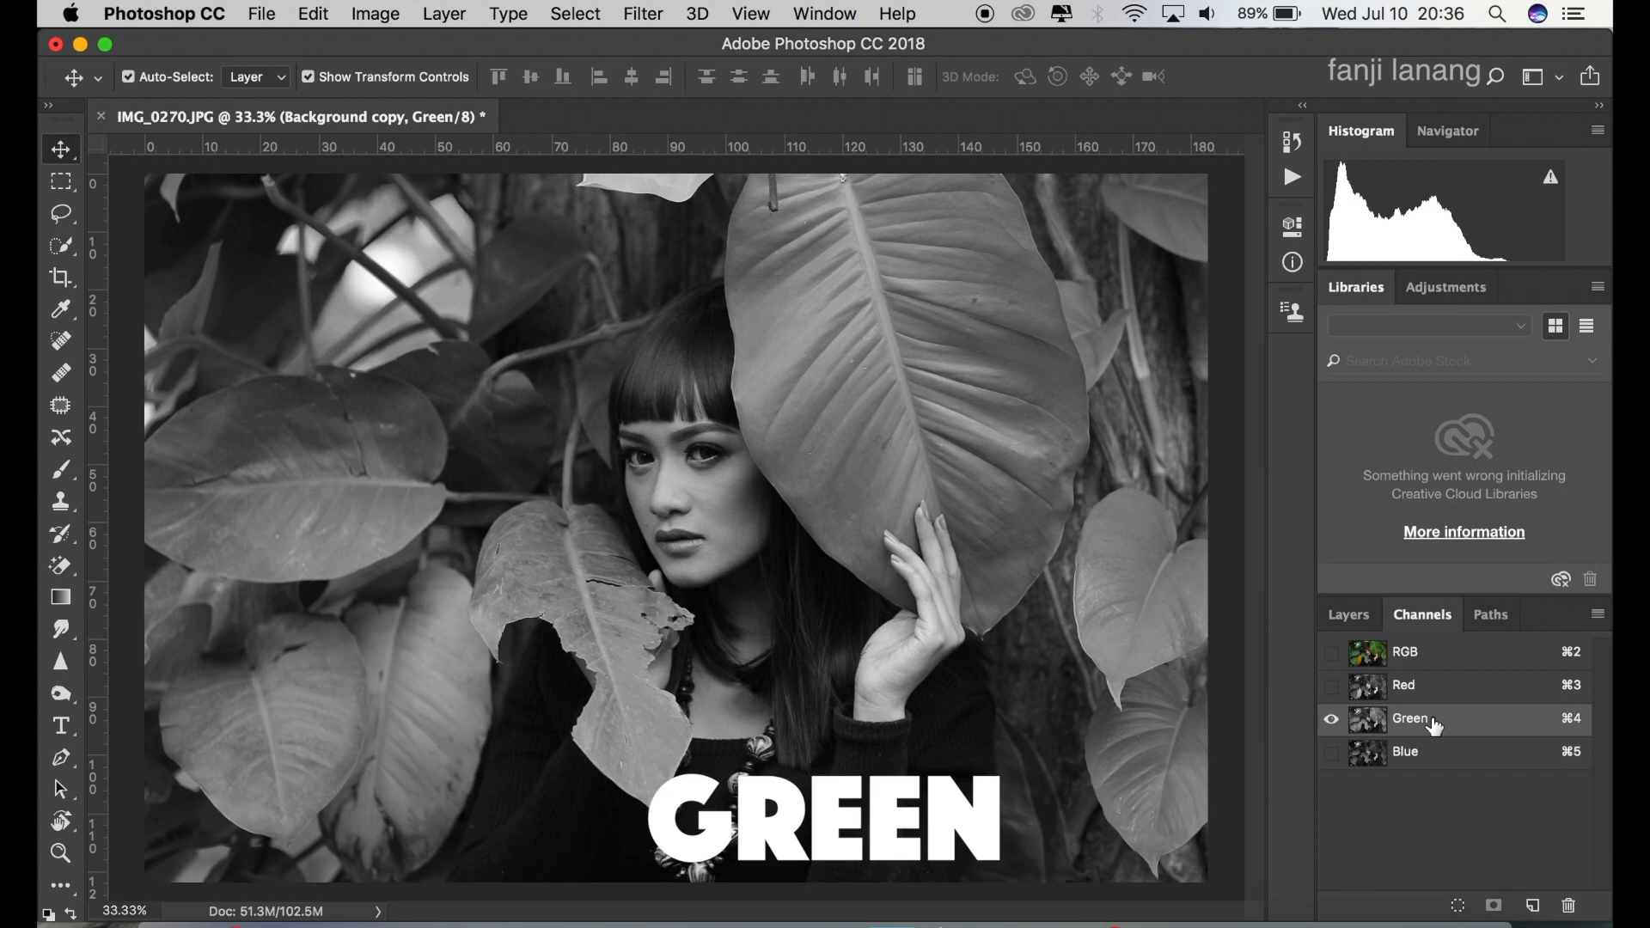
pyautogui.click(579, 18)
pyautogui.click(582, 23)
pyautogui.click(576, 21)
pyautogui.click(578, 40)
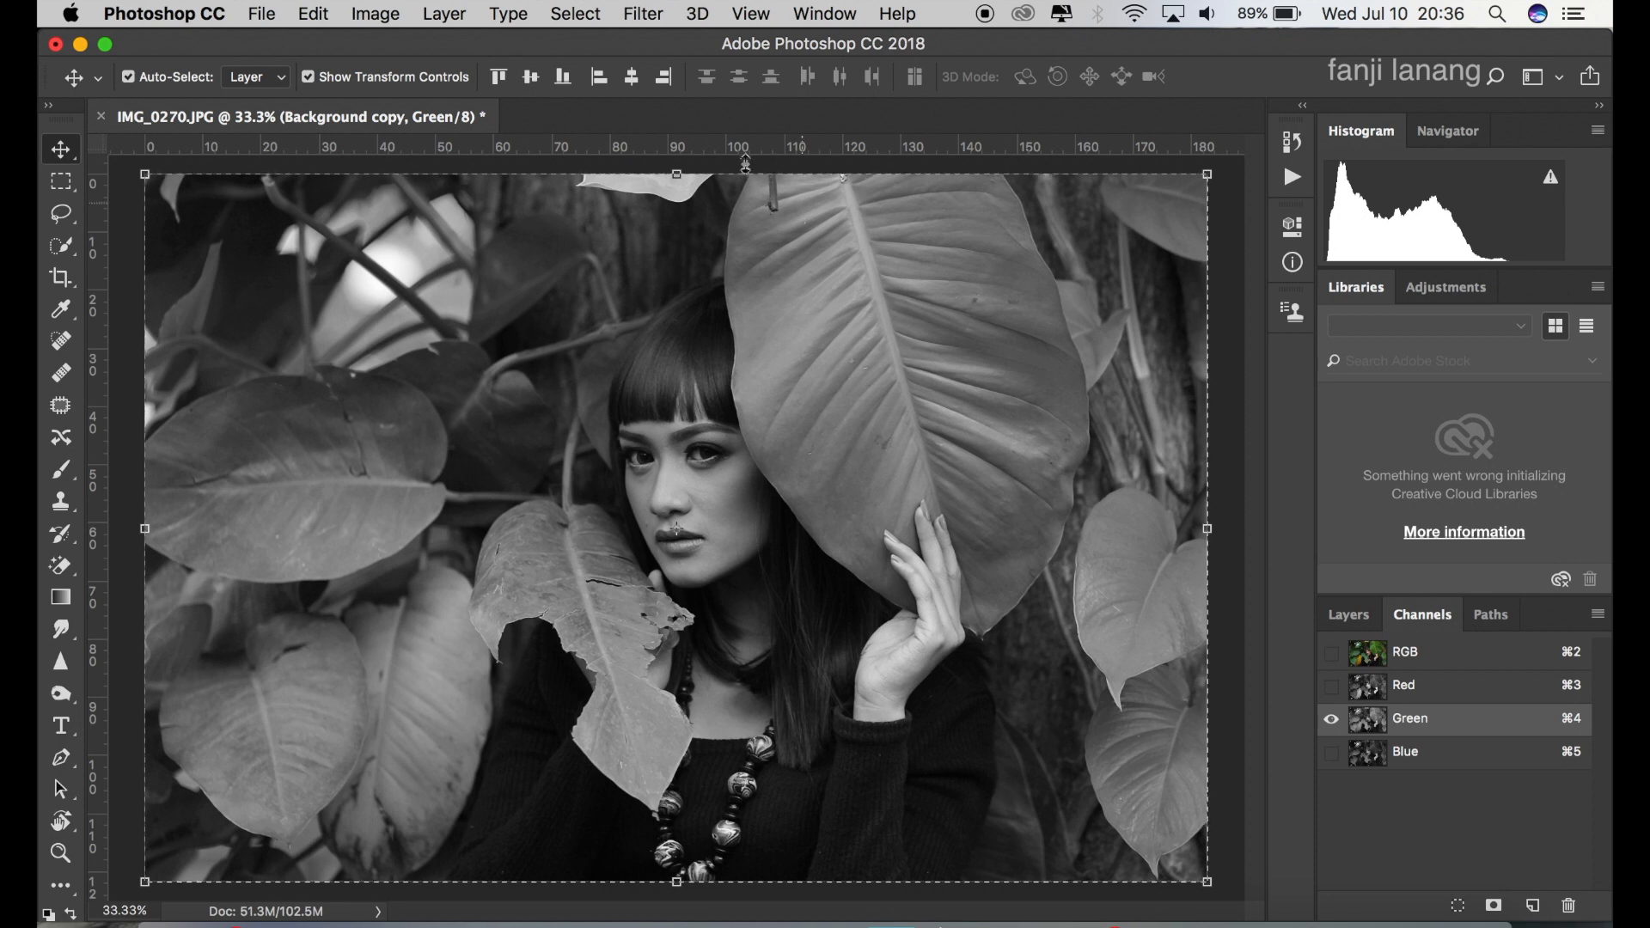
pyautogui.click(397, 20)
pyautogui.moveTo(319, 15)
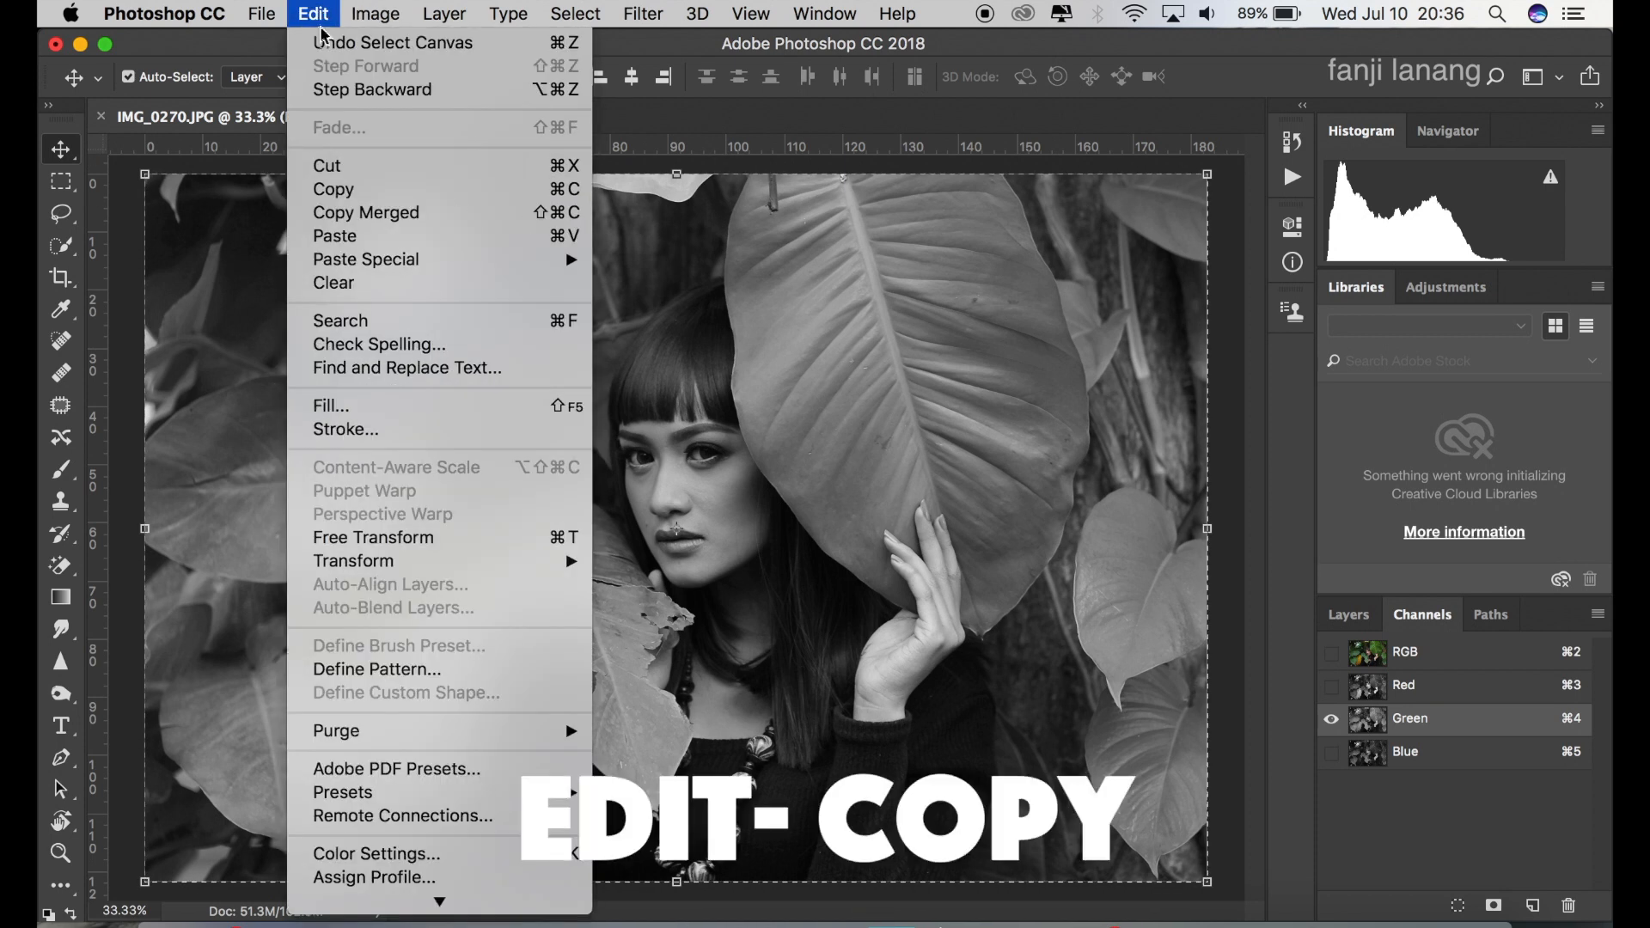
pyautogui.click(369, 191)
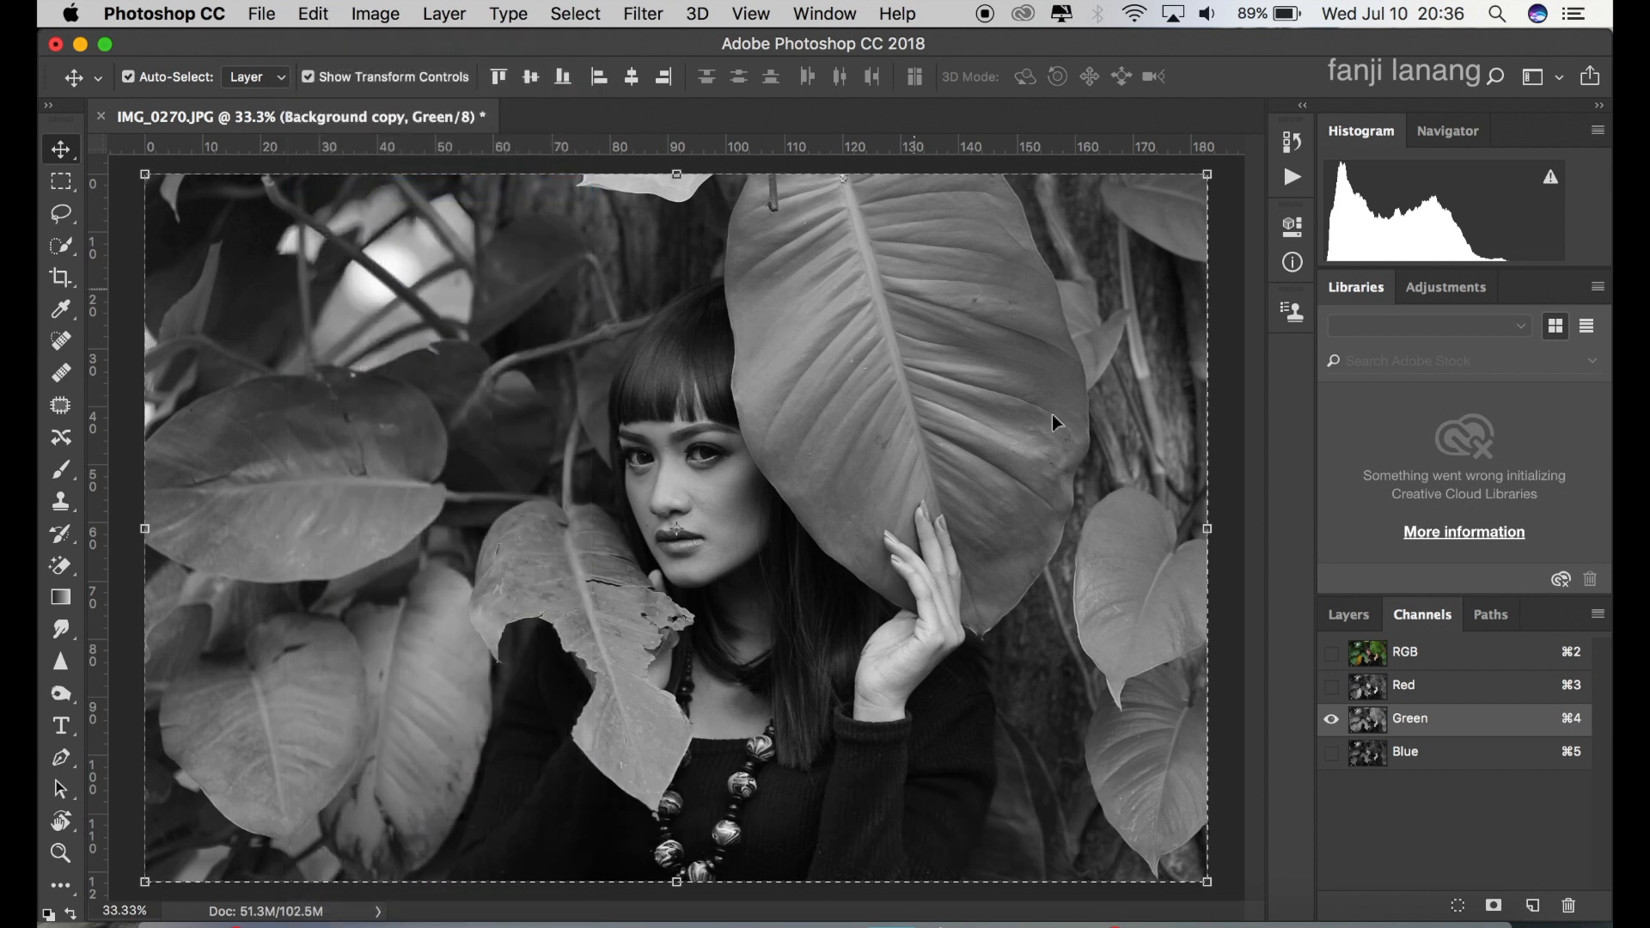
# Paste the copied channel into the Blue channel, then restore the RGB composite and return to the layer list.
pyautogui.click(1429, 754)
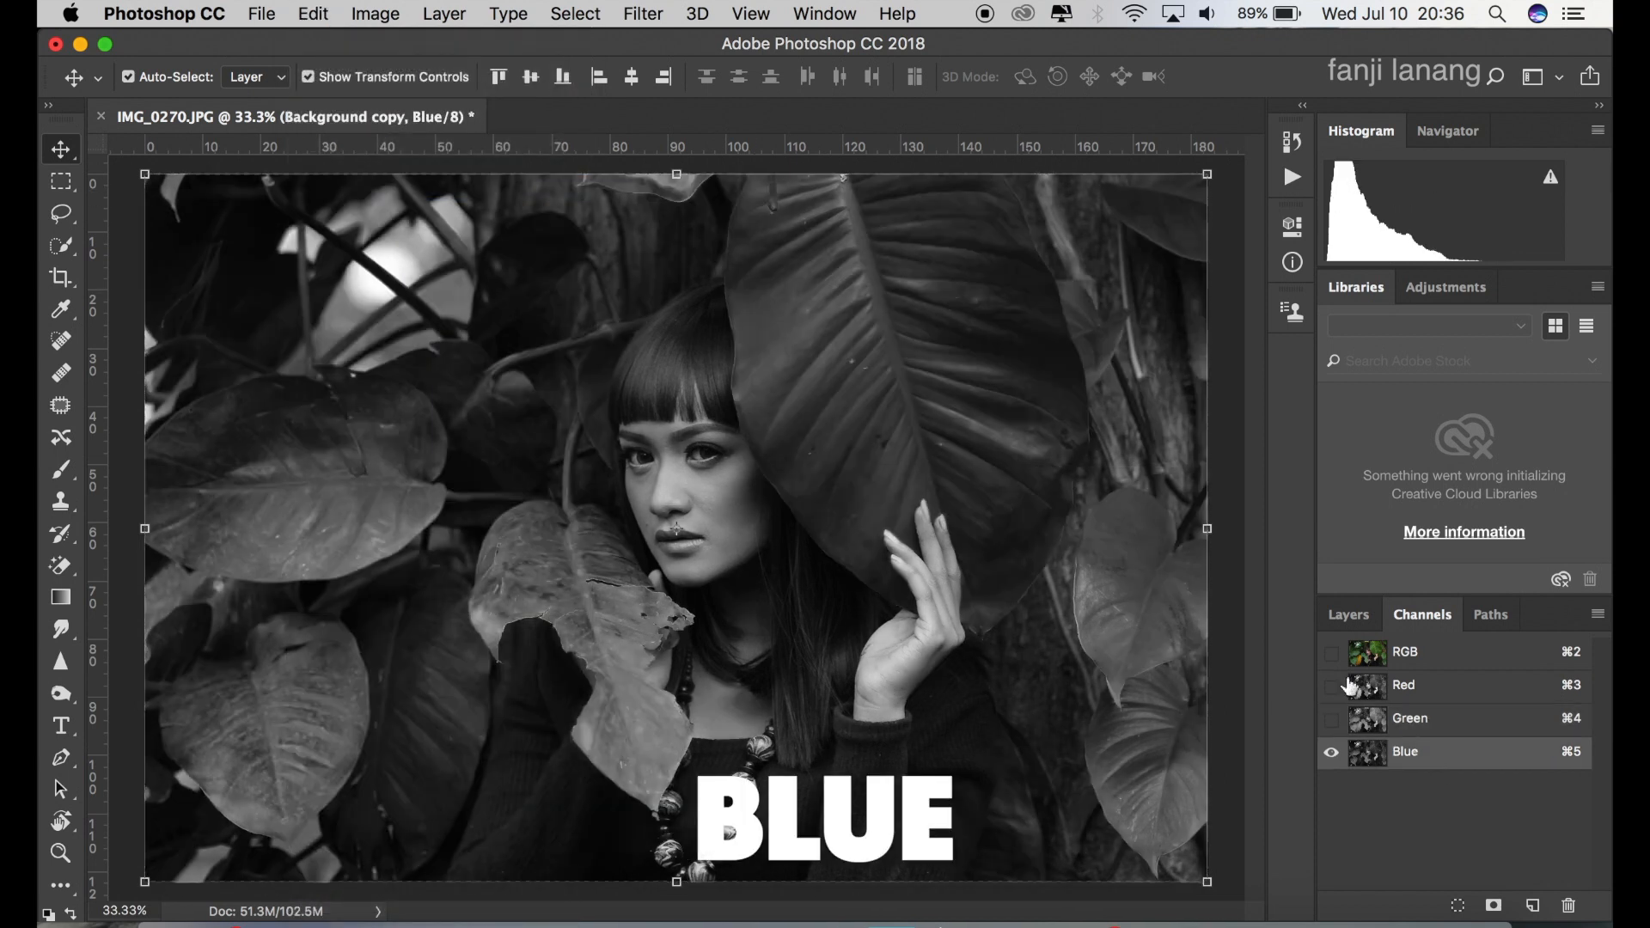
pyautogui.click(315, 14)
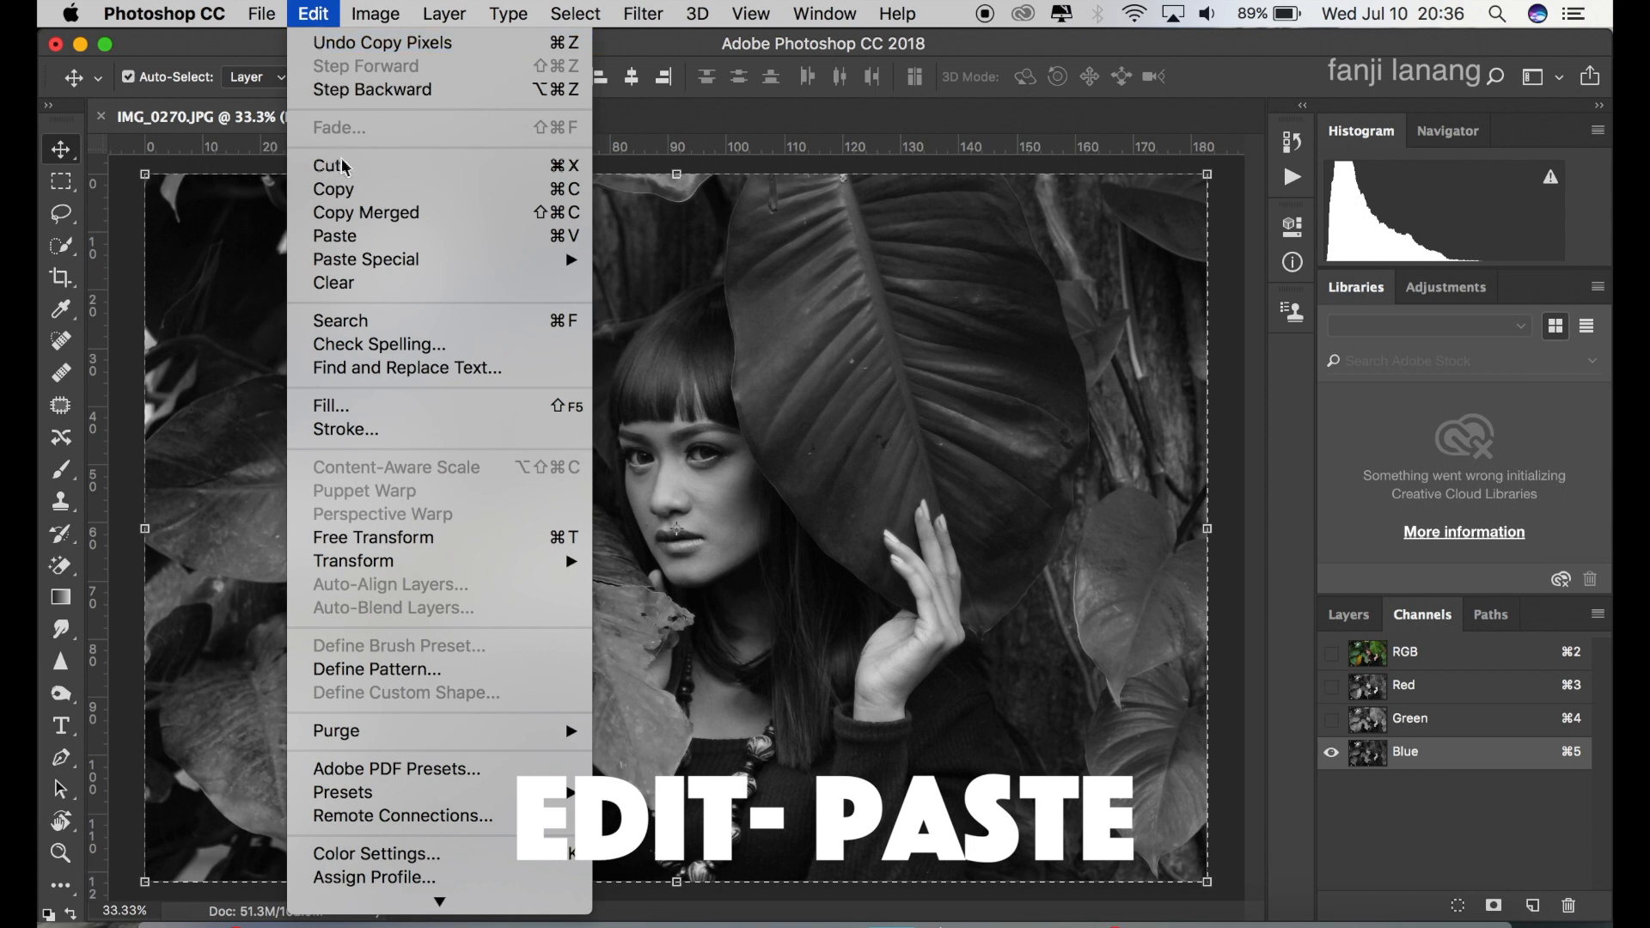
pyautogui.click(364, 236)
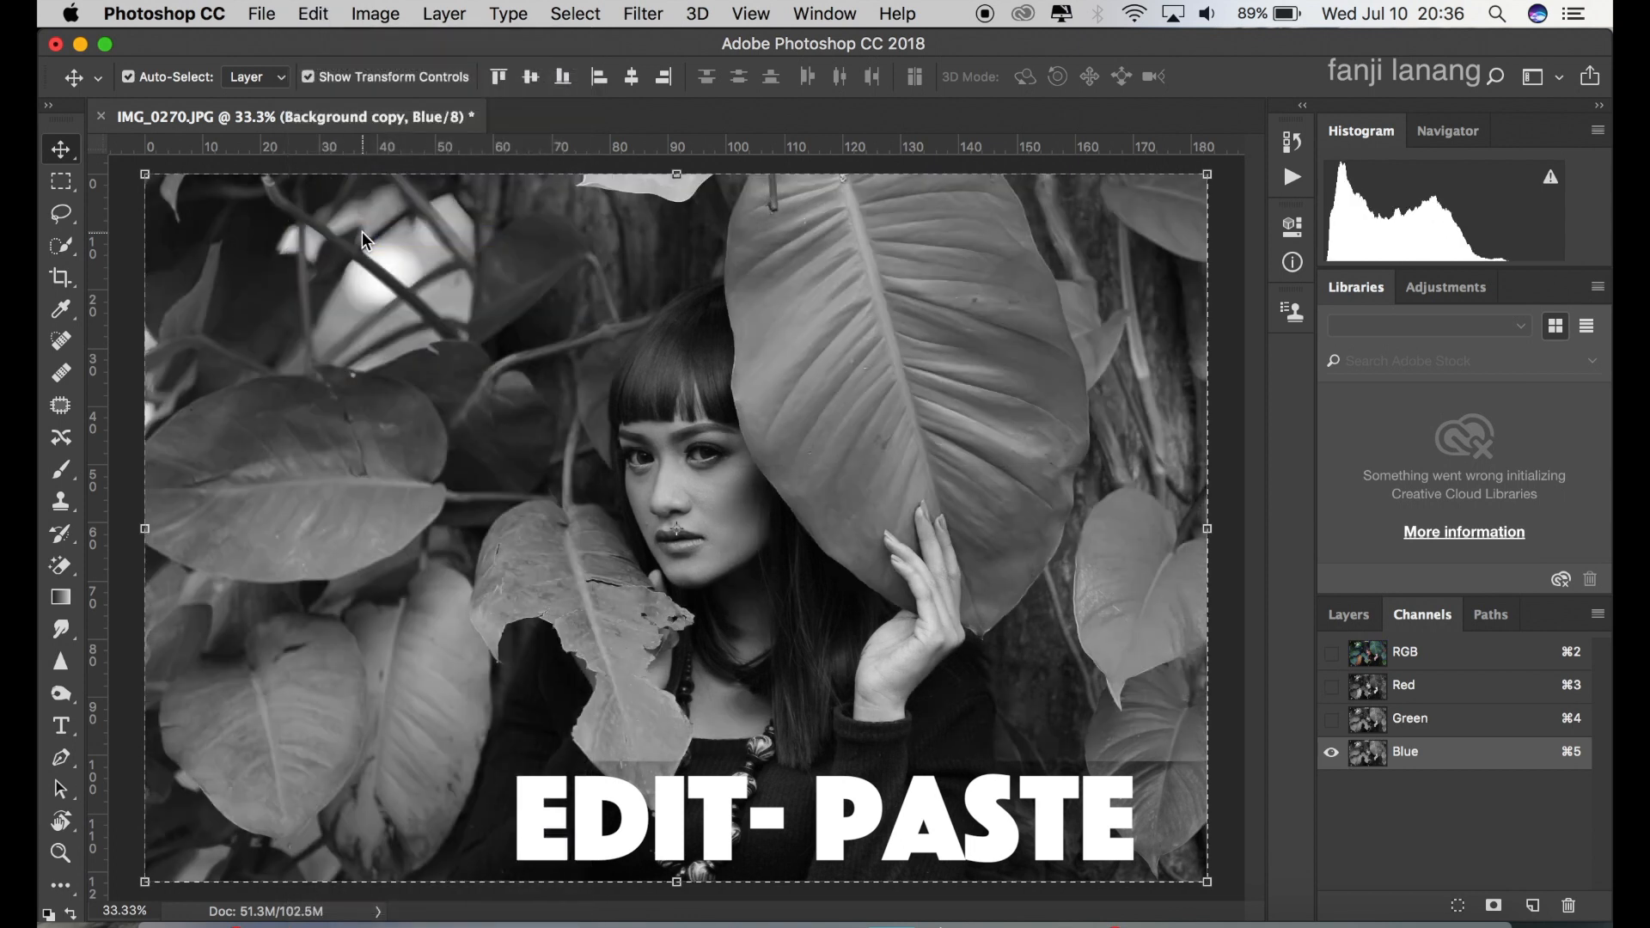
pyautogui.click(1444, 655)
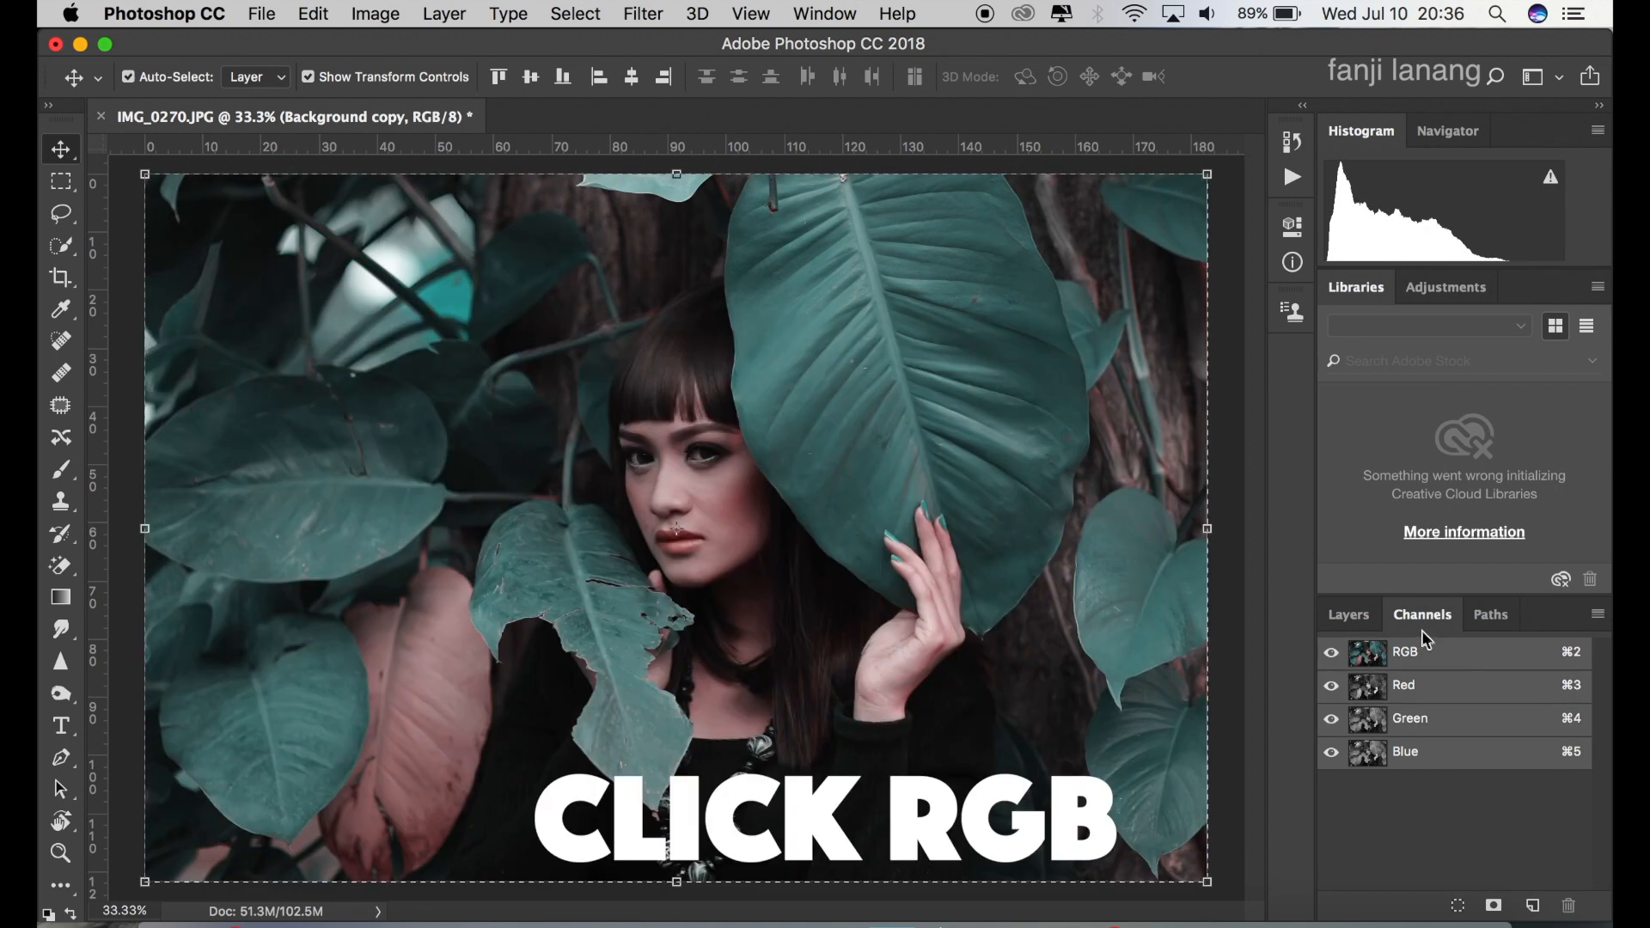
pyautogui.click(1362, 617)
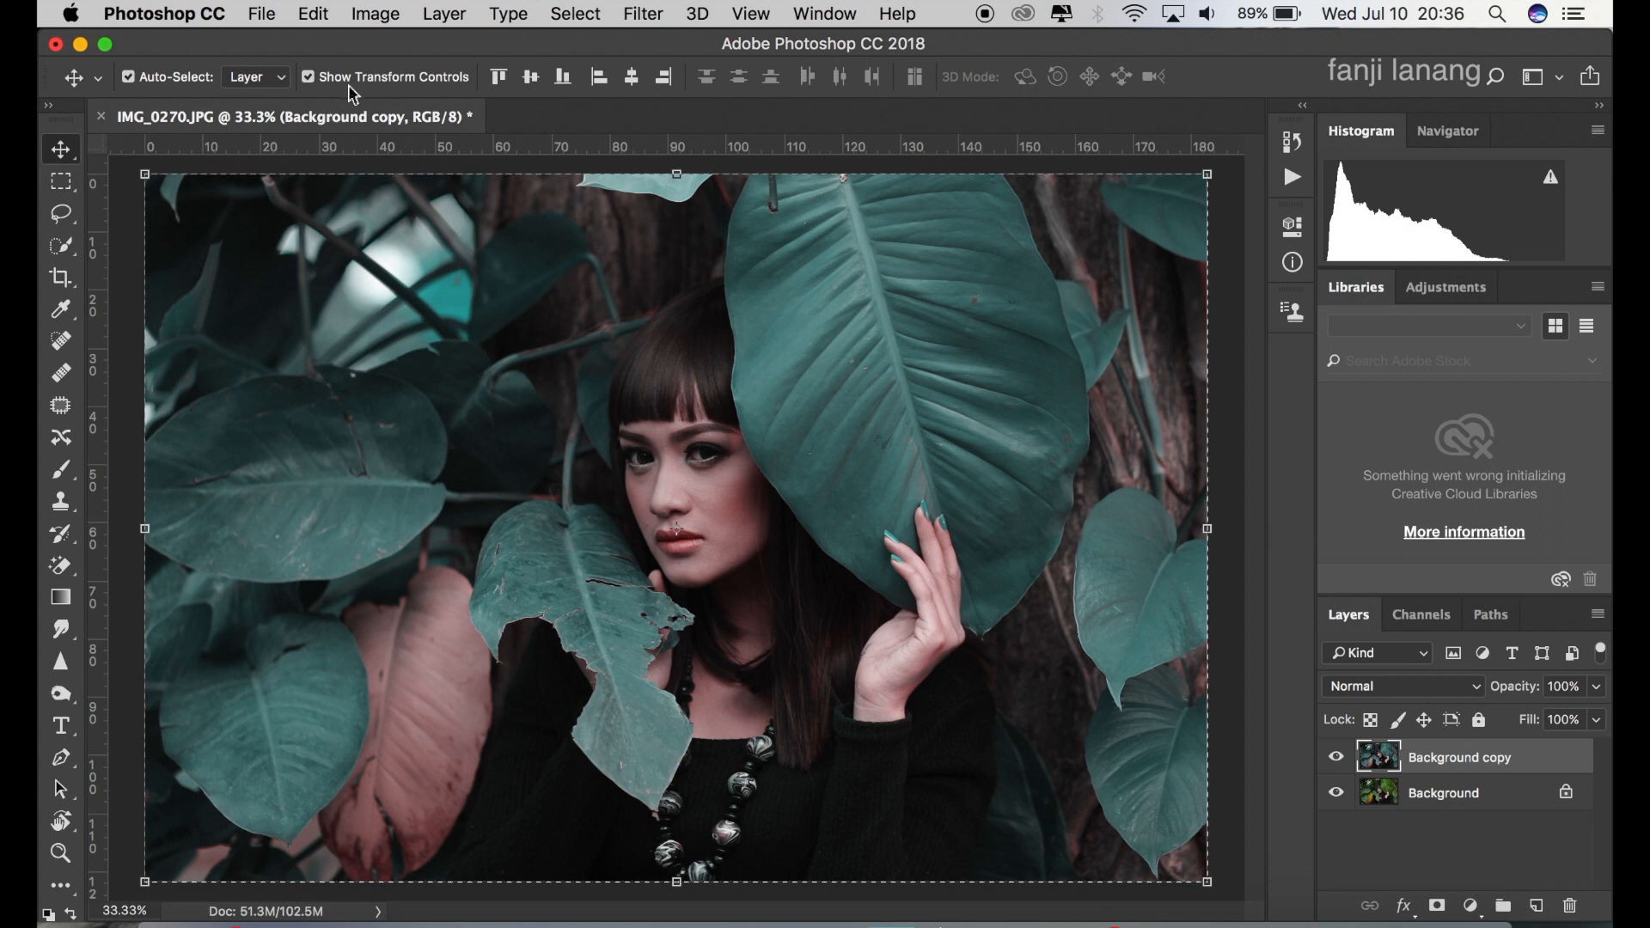
# Deselect the canvas and toggle the Background copy layer's visibility off and on to compare it with the original.
pyautogui.click(565, 17)
pyautogui.click(600, 66)
pyautogui.click(1337, 760)
pyautogui.click(1336, 759)
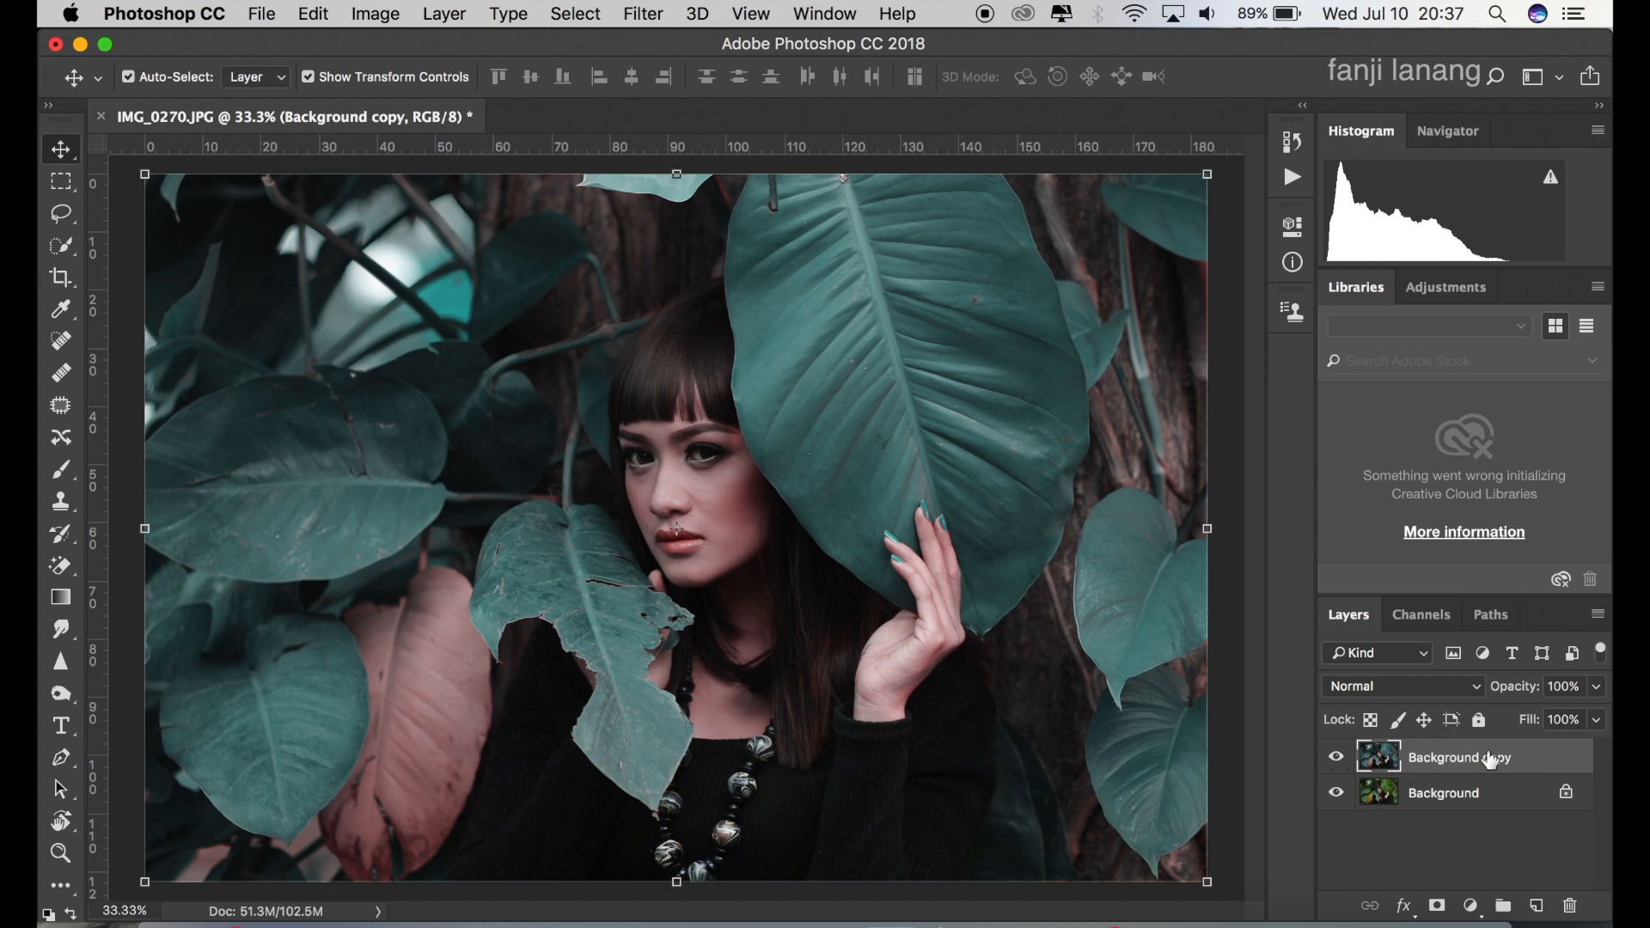
# Apply the Camera Raw Filter to the Background copy layer and set the white balance temperature to -10.
pyautogui.click(654, 19)
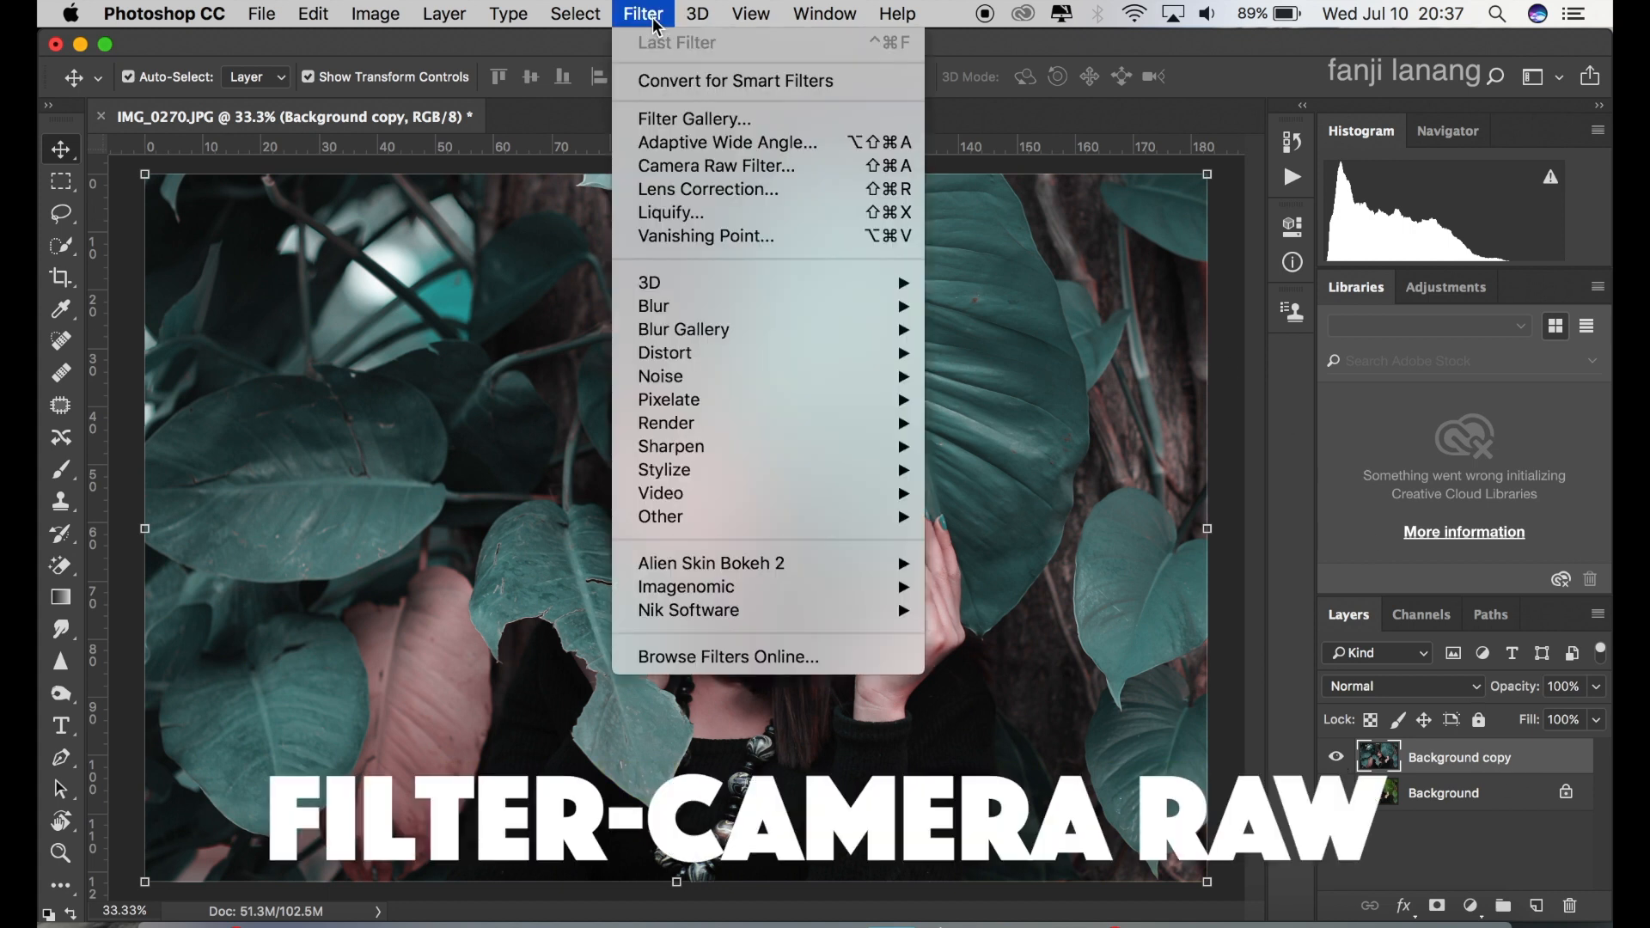
pyautogui.click(712, 167)
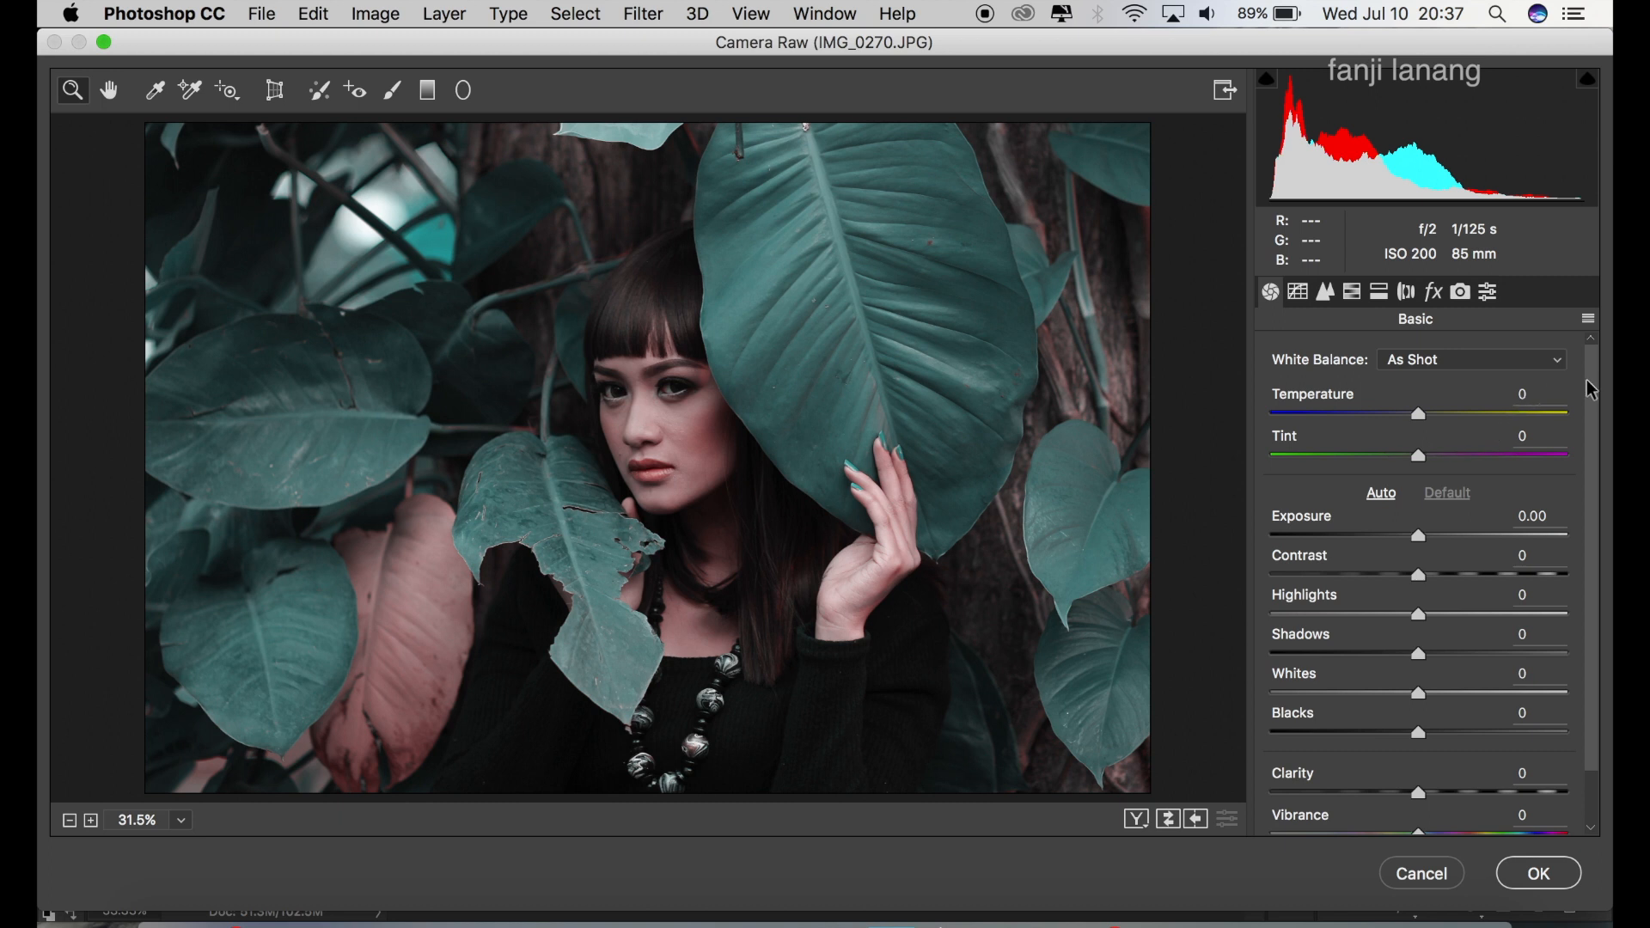
pyautogui.moveTo(1593, 390); pyautogui.dragTo(1593, 415)
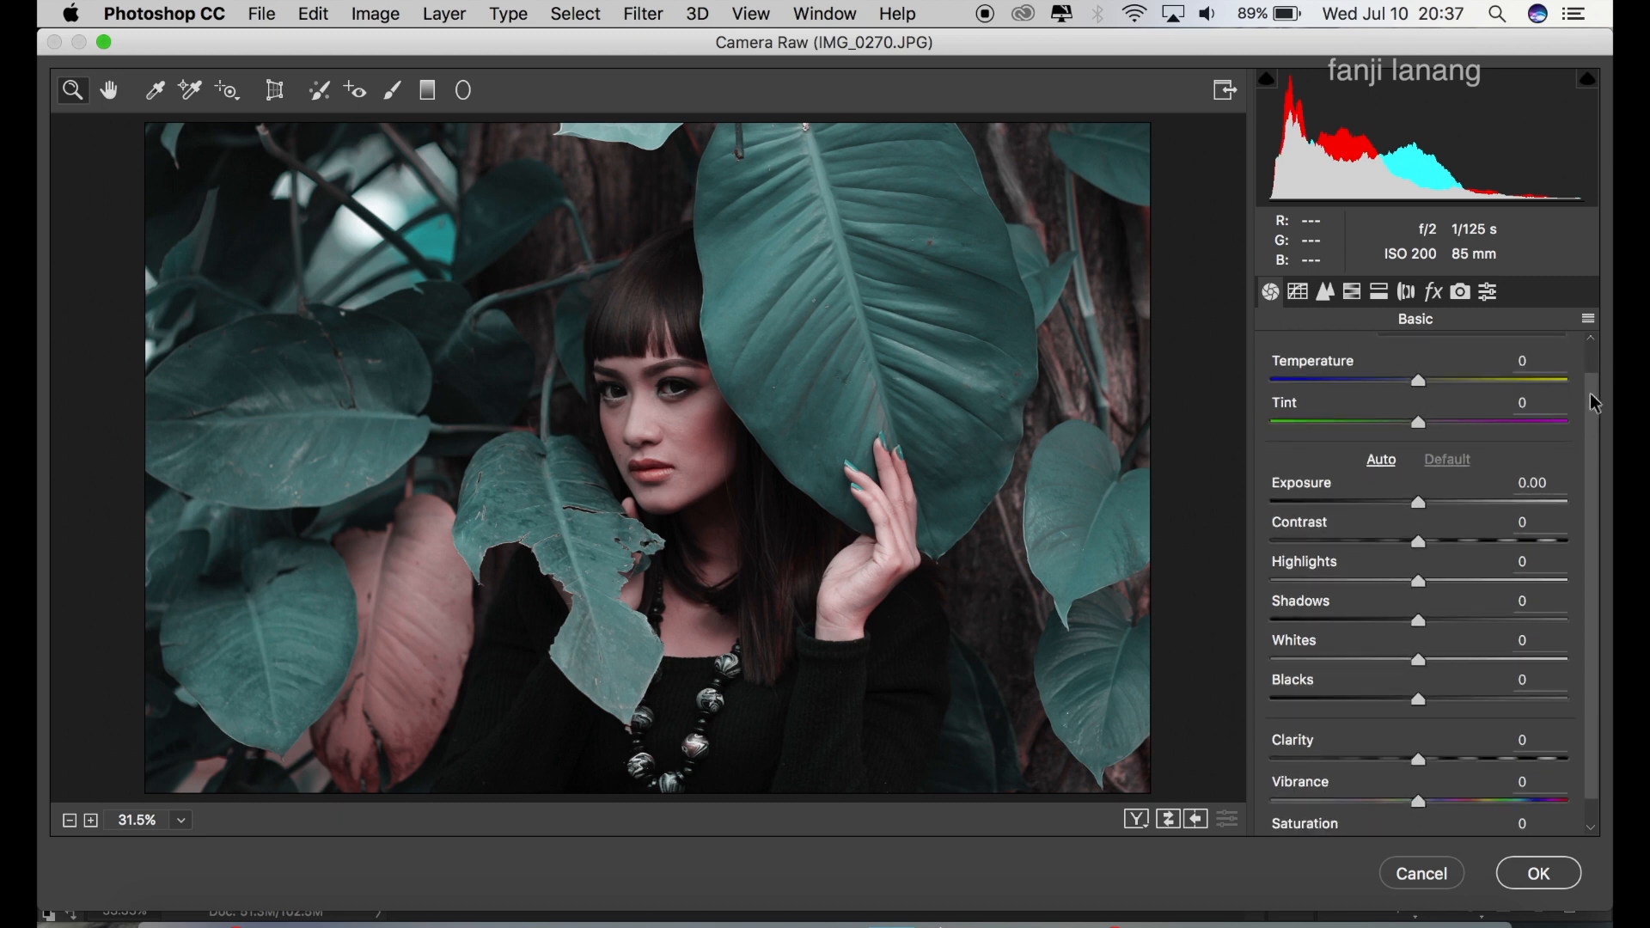
pyautogui.click(1554, 484)
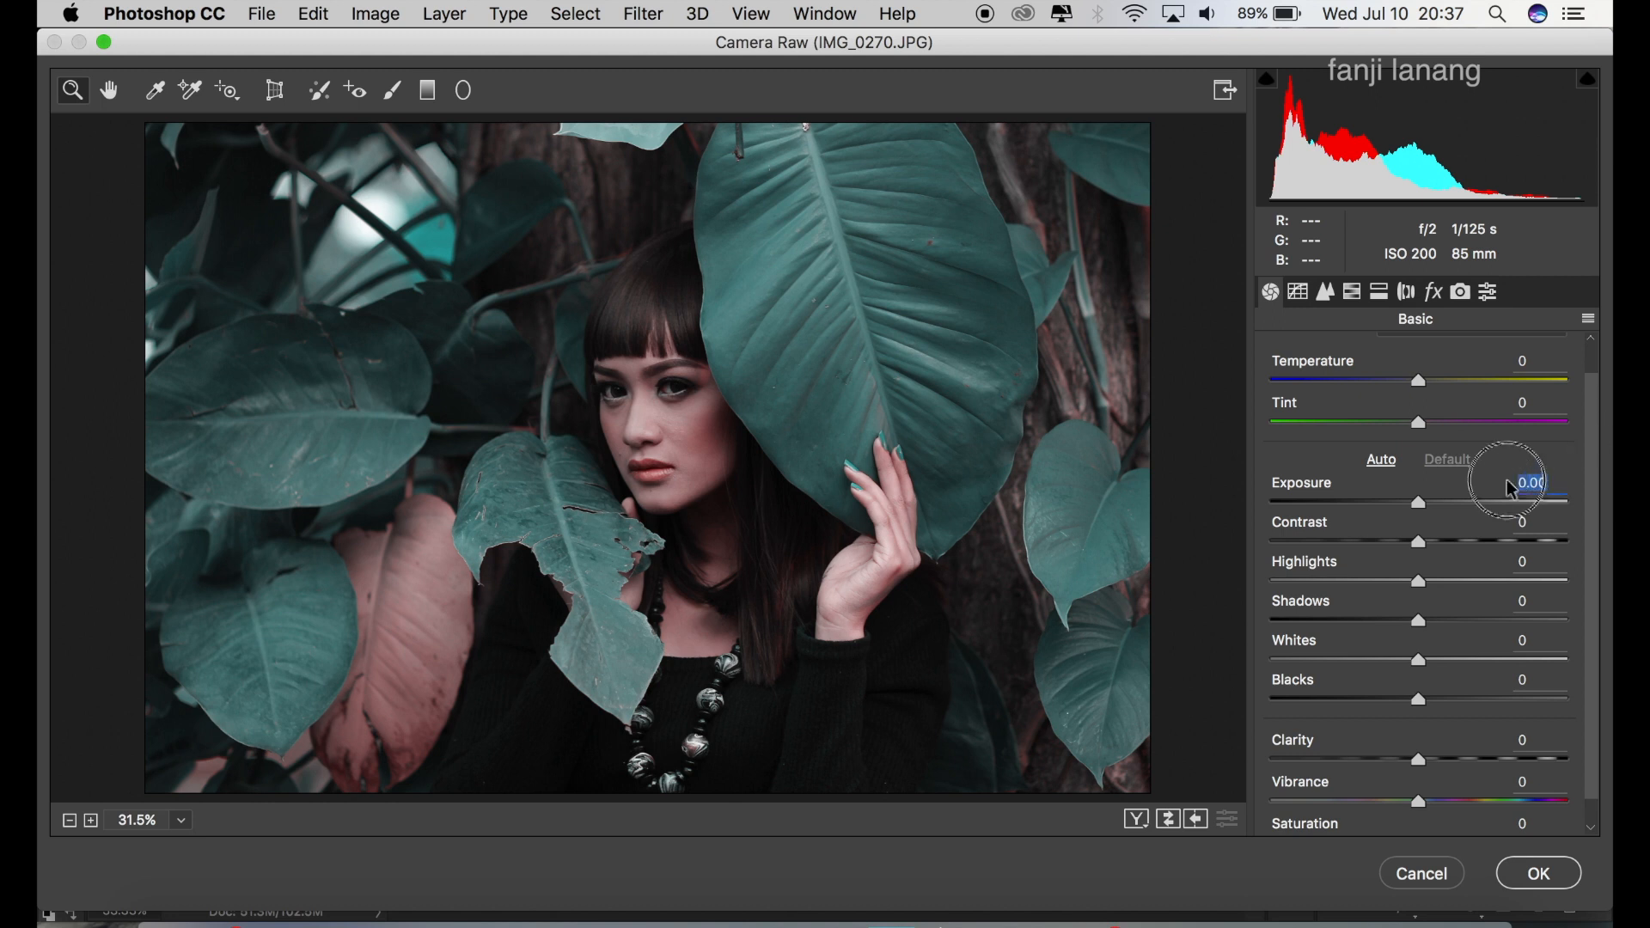
pyautogui.click(1473, 361)
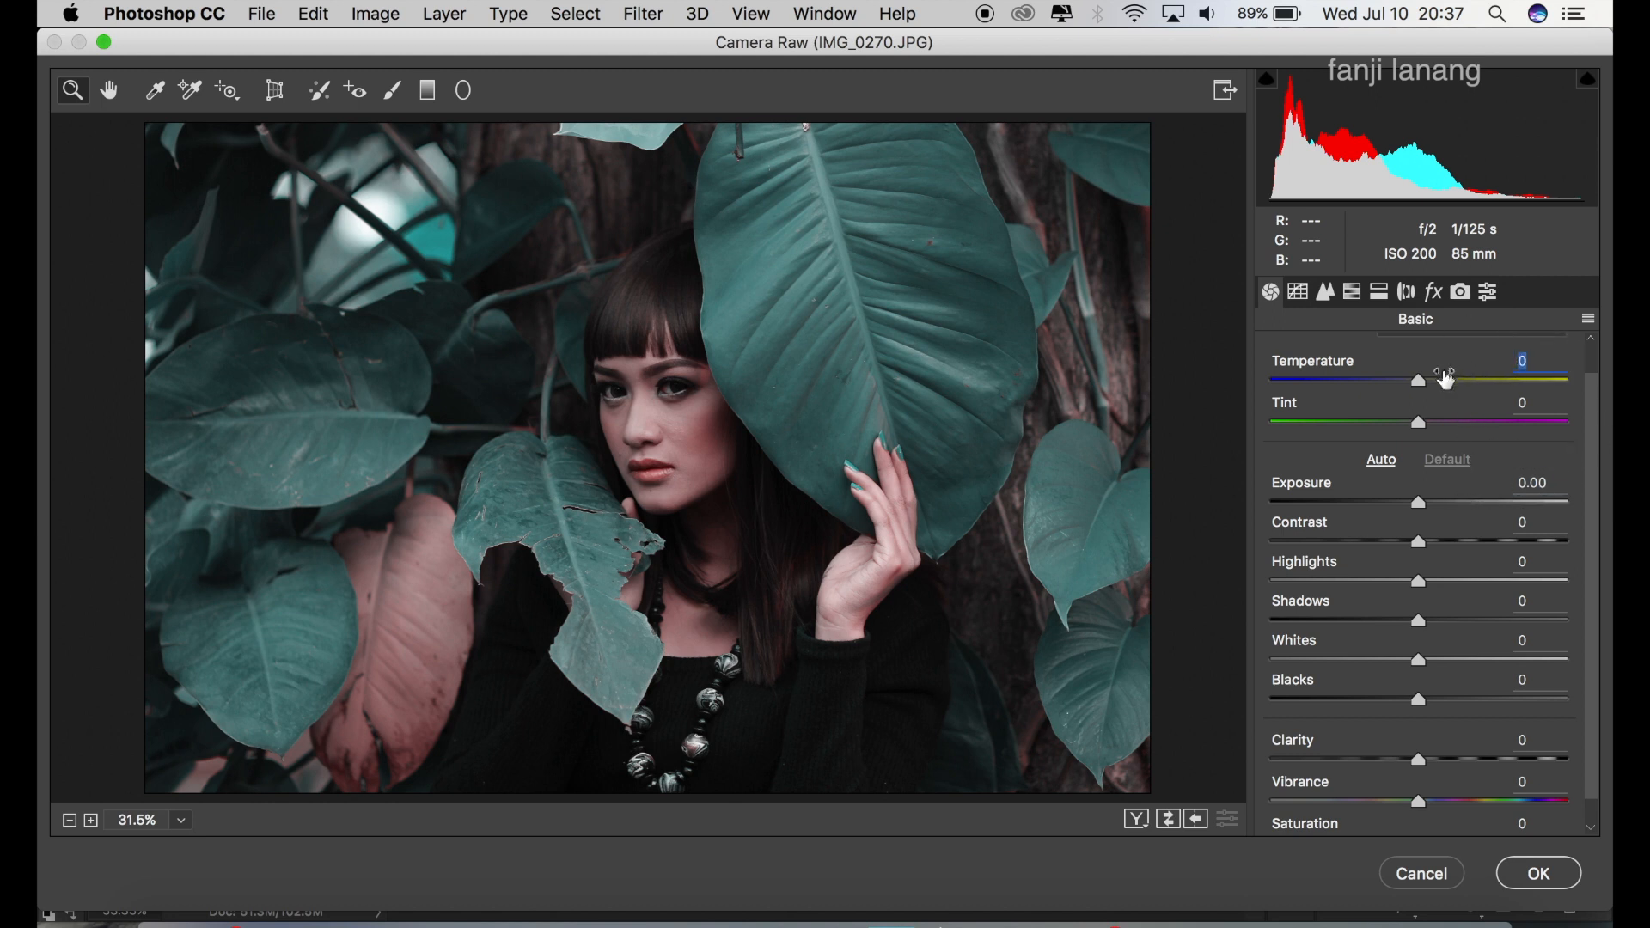
pyautogui.moveTo(1420, 383); pyautogui.dragTo(1407, 411)
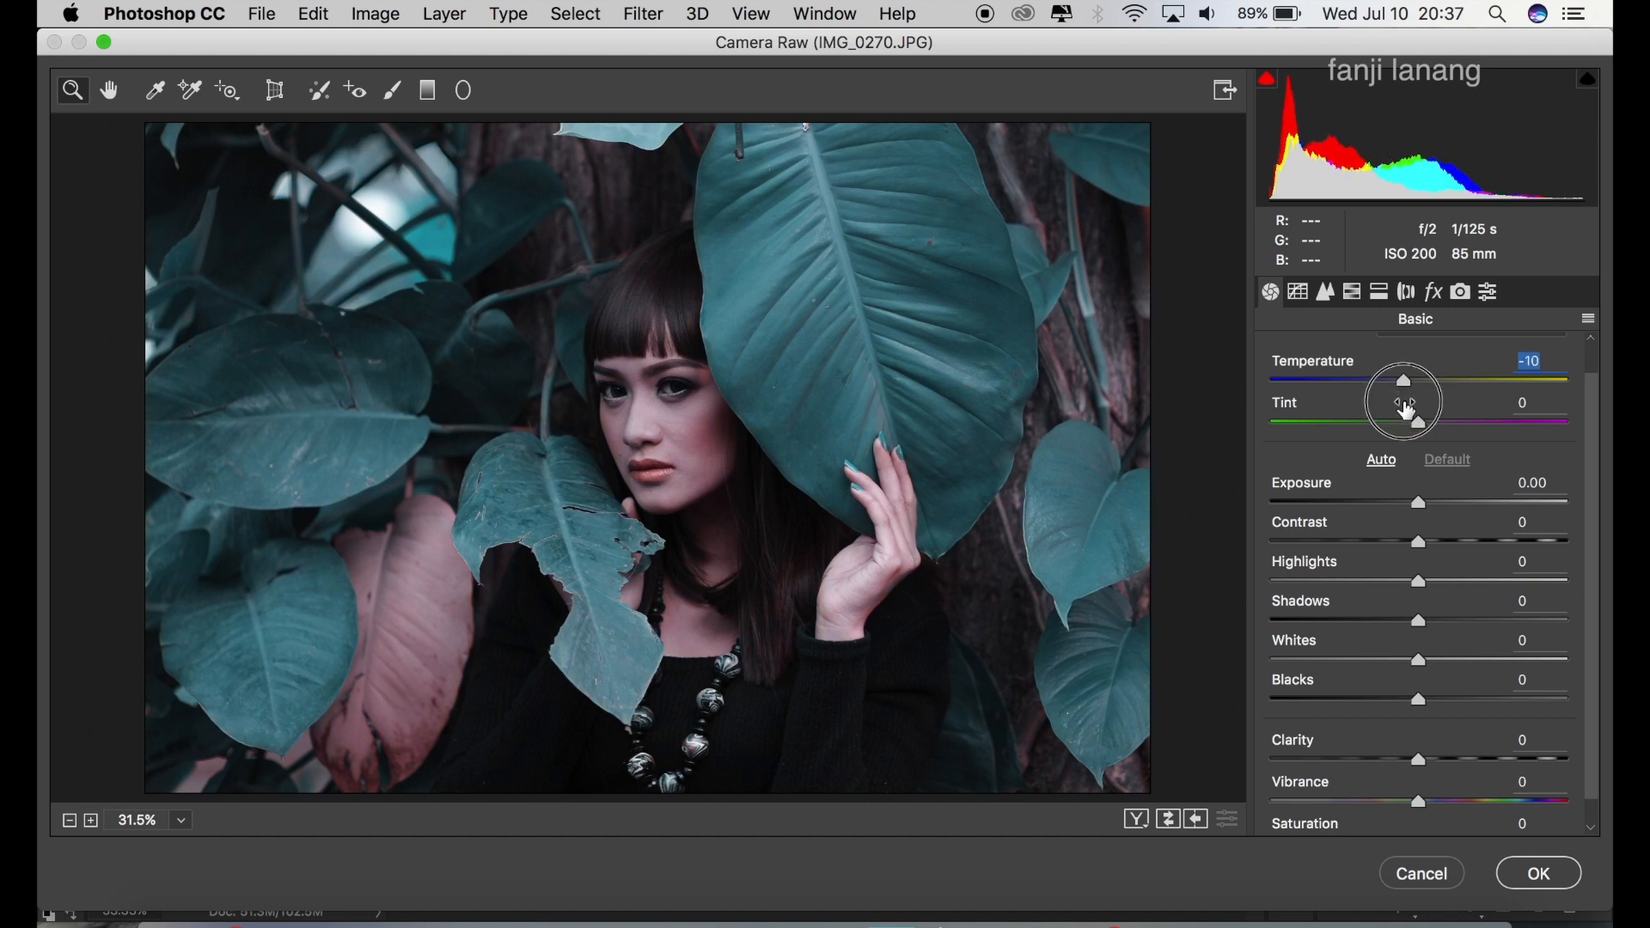
# Shift the HSL hue of Aquas to +15 and Blues to +35.
pyautogui.click(1324, 294)
pyautogui.click(1299, 292)
pyautogui.click(1327, 294)
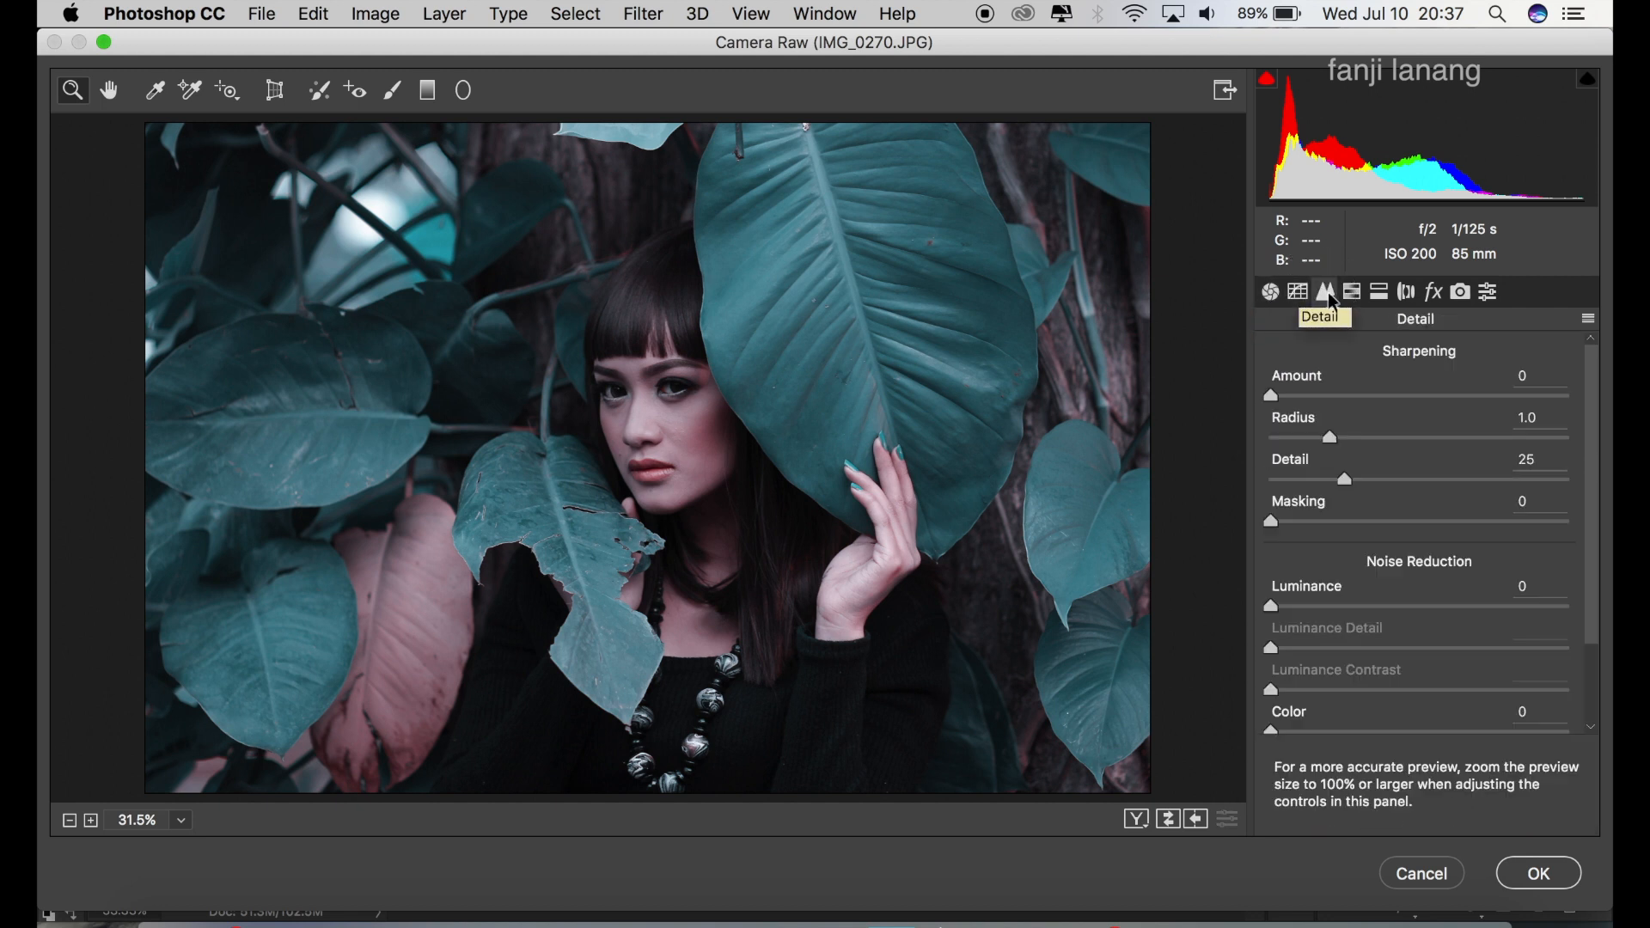
pyautogui.click(1353, 292)
pyautogui.click(1288, 399)
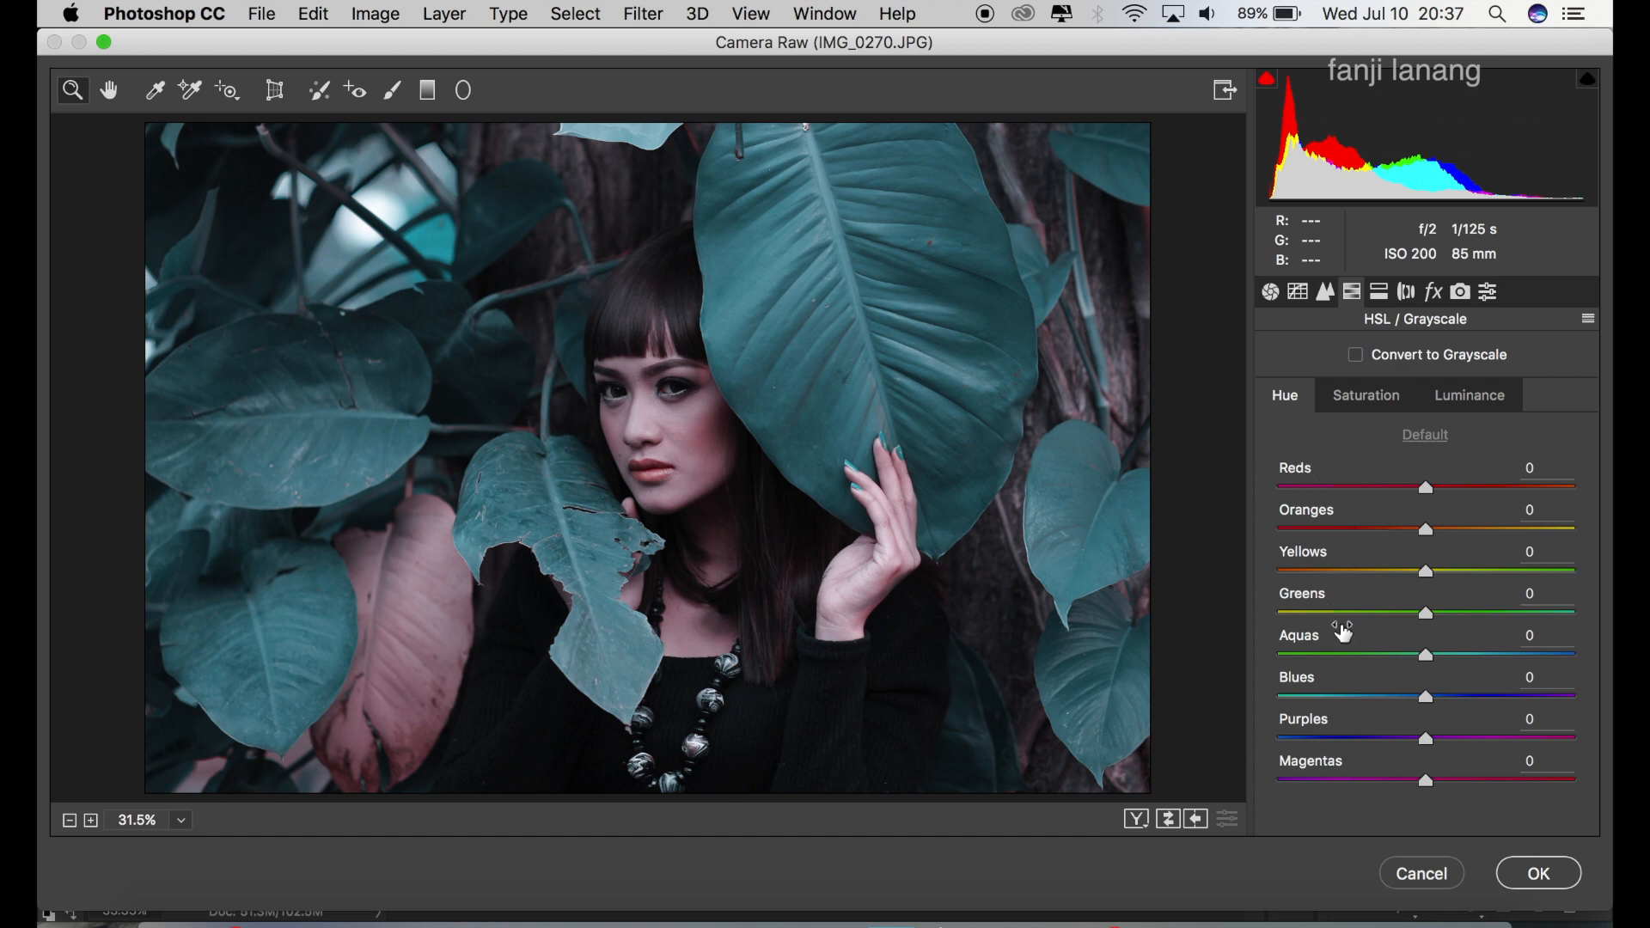
pyautogui.moveTo(1427, 656); pyautogui.dragTo(1482, 715)
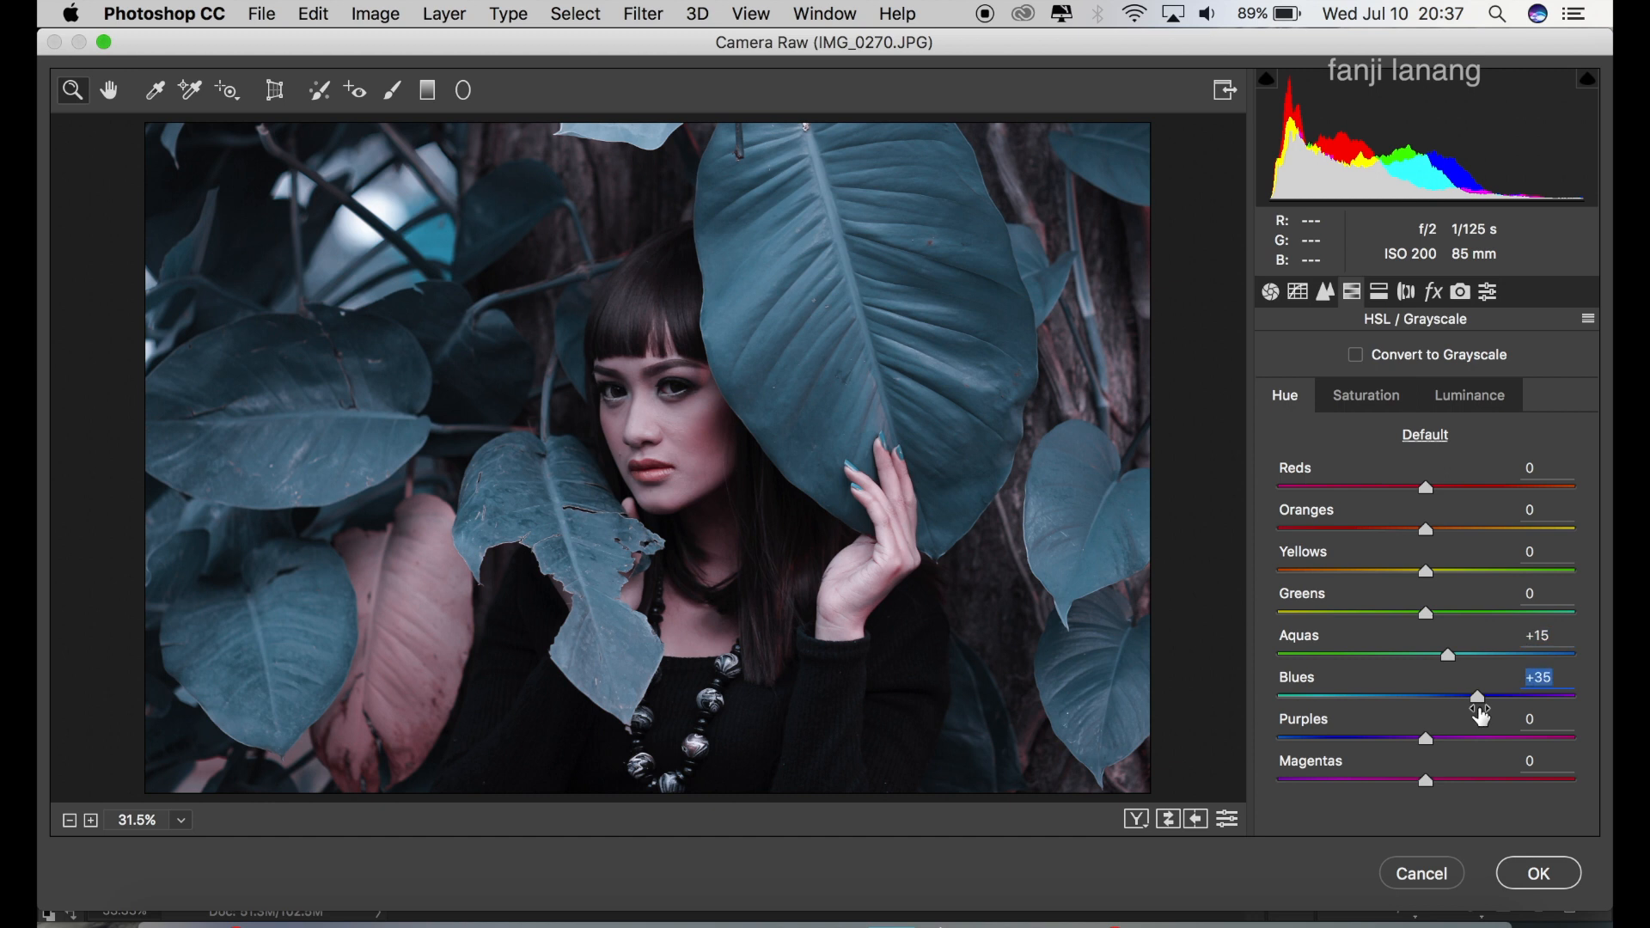
# Set the HSL saturation to +100 for Blues and +45 for Aquas, and the luminance to -10 for Aquas and -20 for Blues.
pyautogui.click(1384, 407)
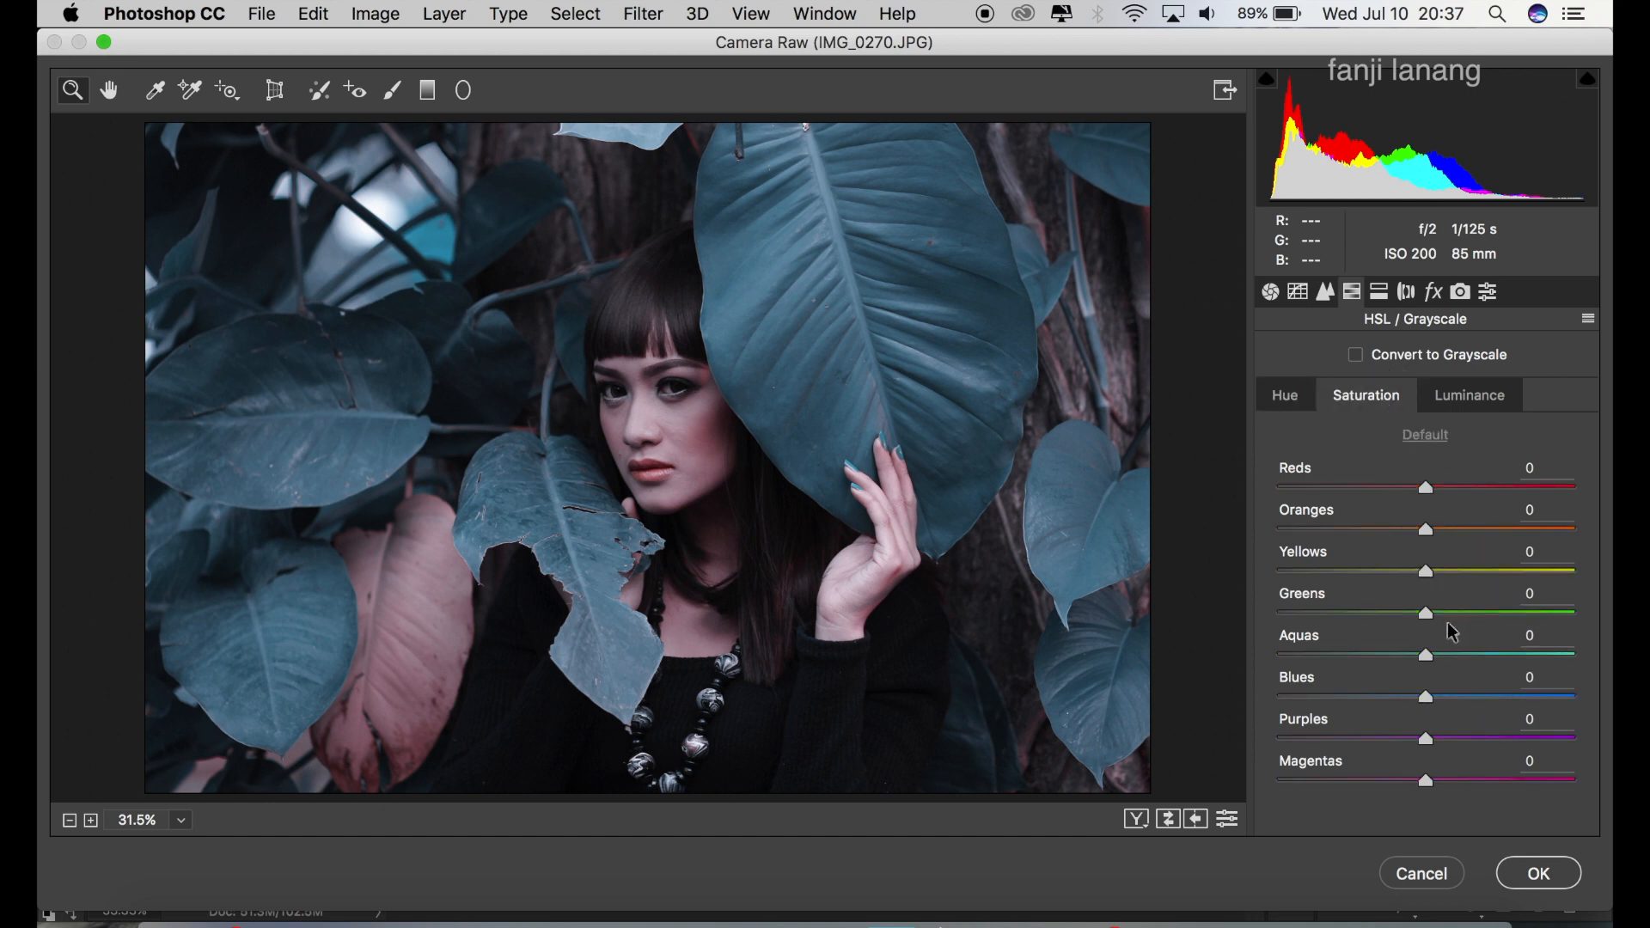
pyautogui.moveTo(1448, 693); pyautogui.dragTo(1594, 715)
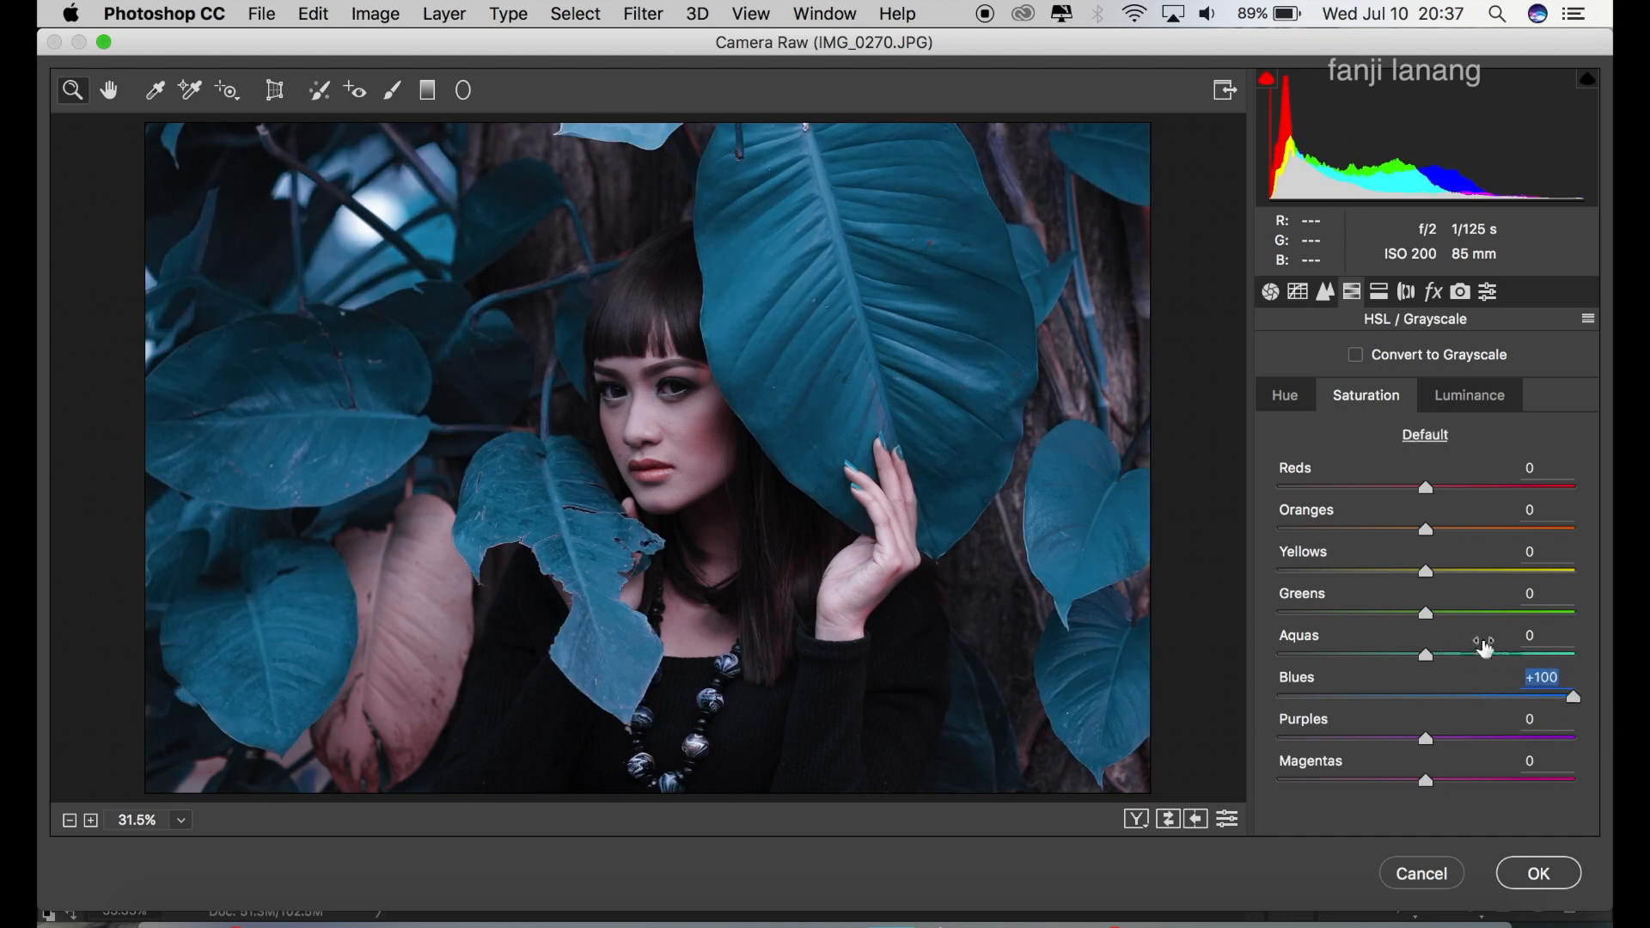
pyautogui.click(1461, 658)
pyautogui.moveTo(1467, 674); pyautogui.dragTo(1497, 691)
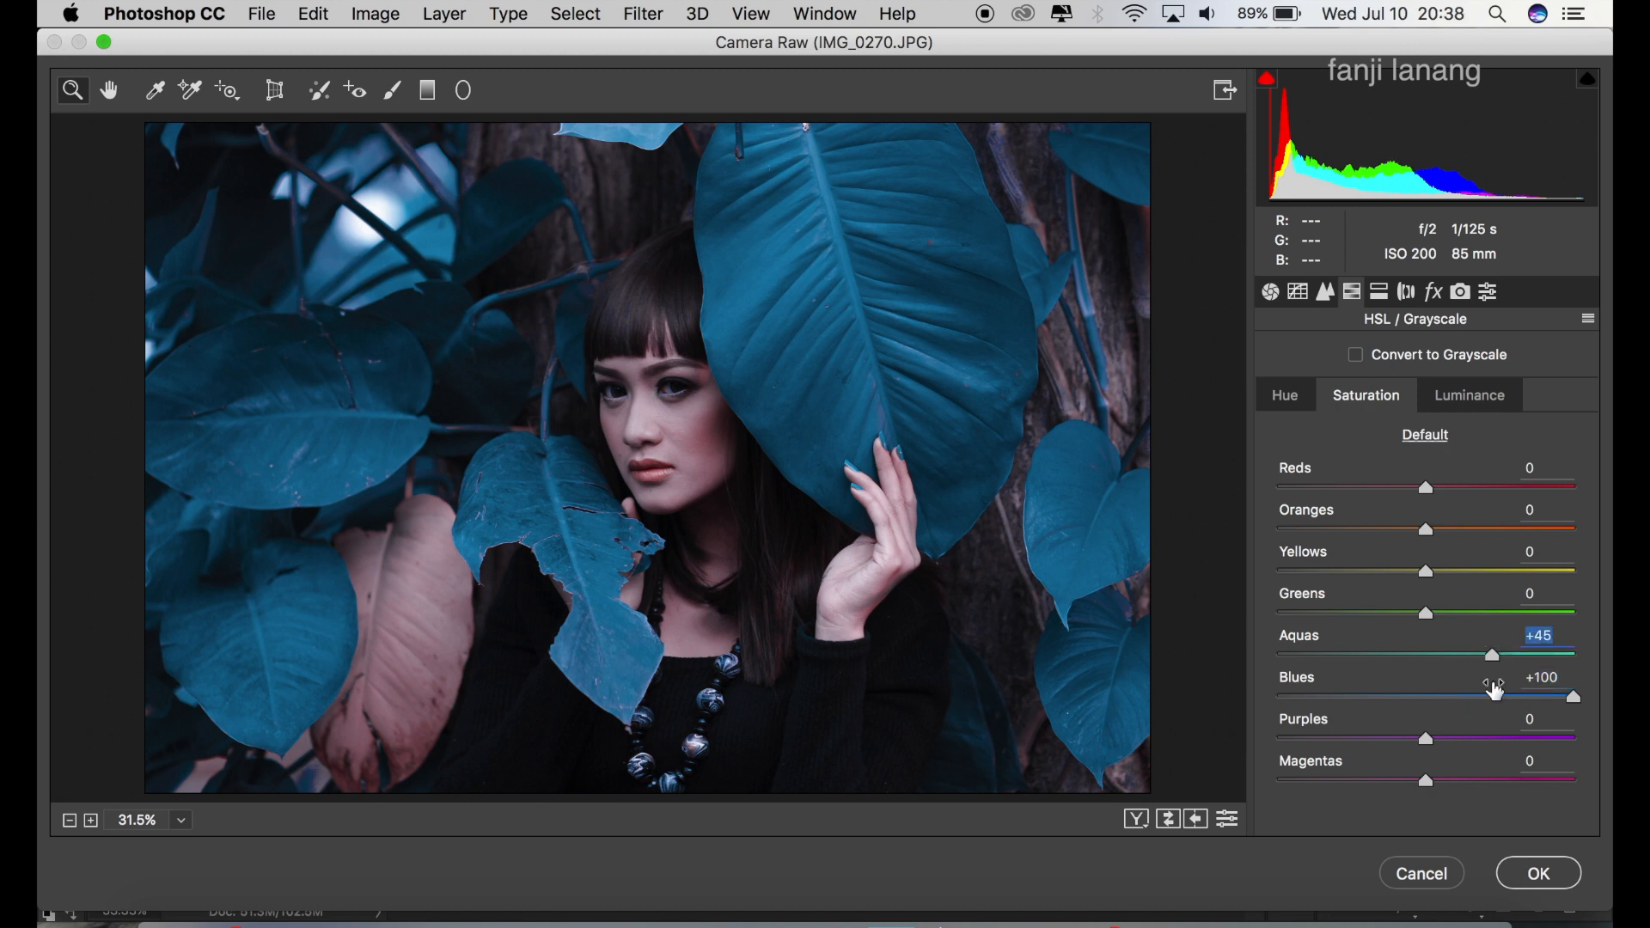
pyautogui.click(1487, 399)
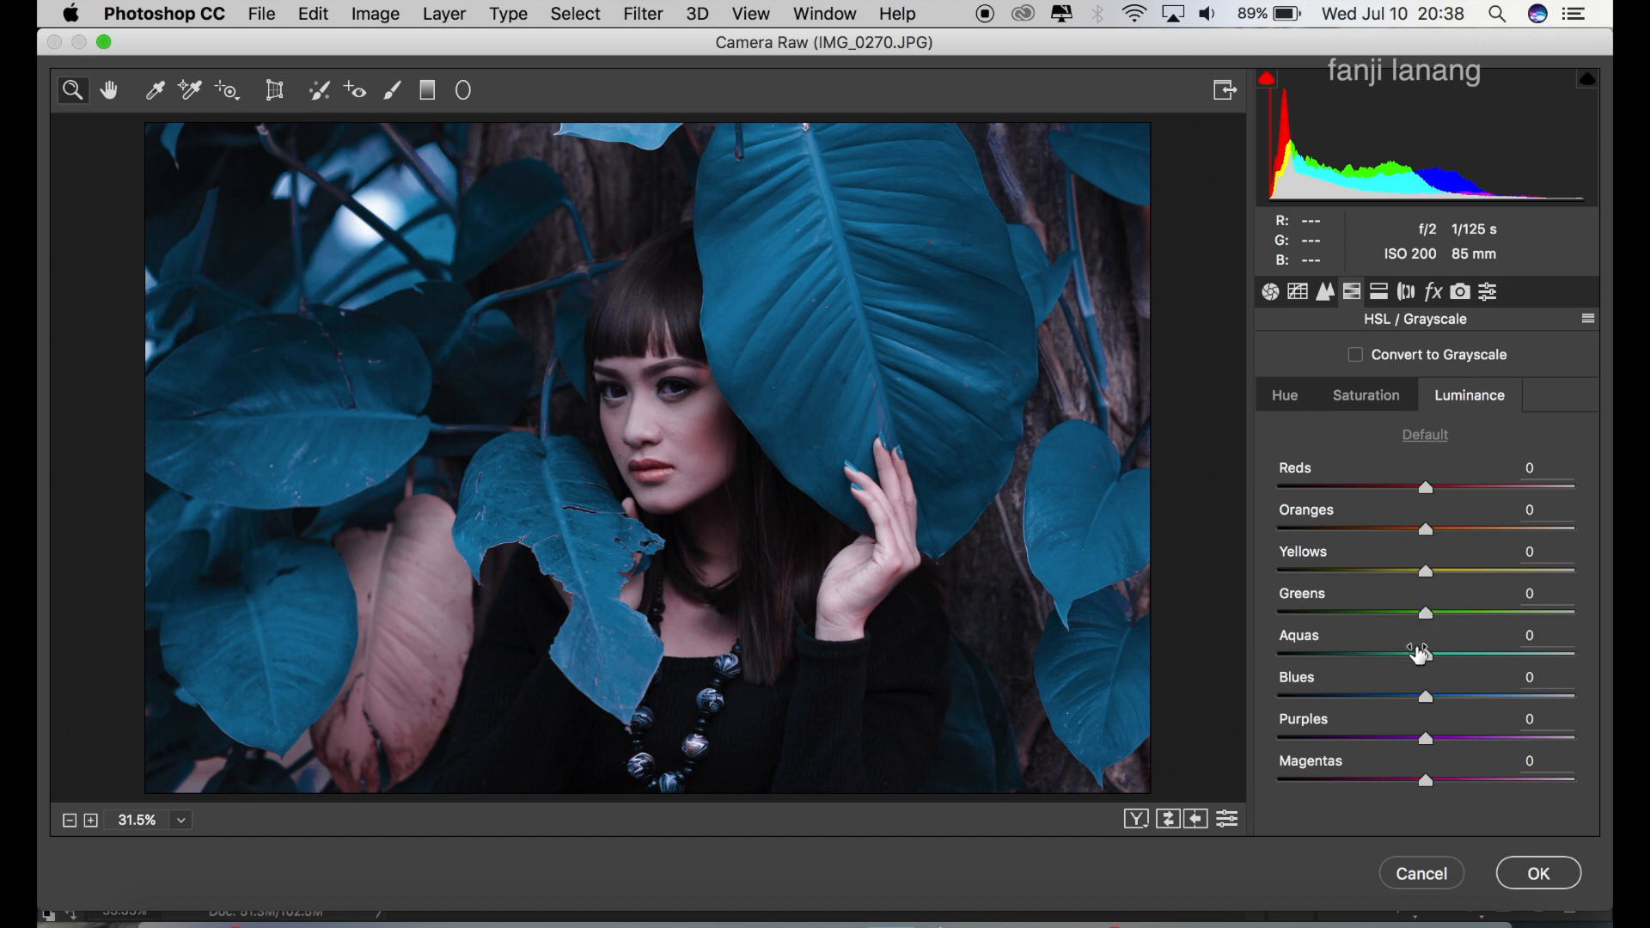
pyautogui.moveTo(1418, 658); pyautogui.dragTo(1401, 729)
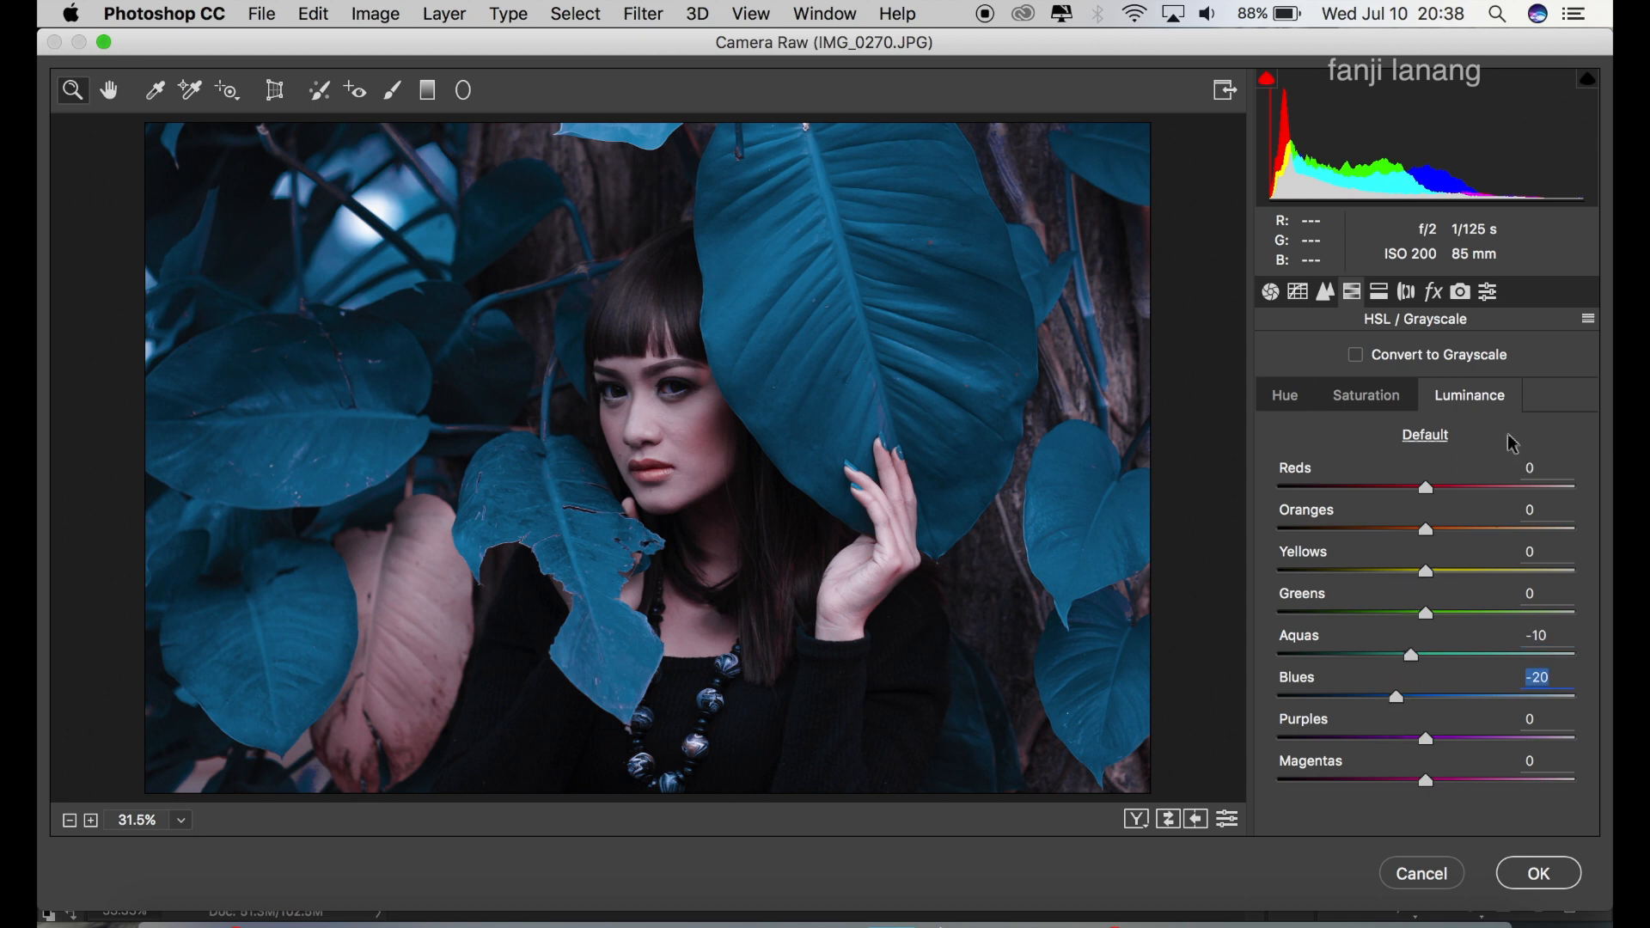
# Split-tone the photo with highlights at hue 192 and saturation 15, and shadows at hue 42 and saturation 20.
pyautogui.click(1379, 301)
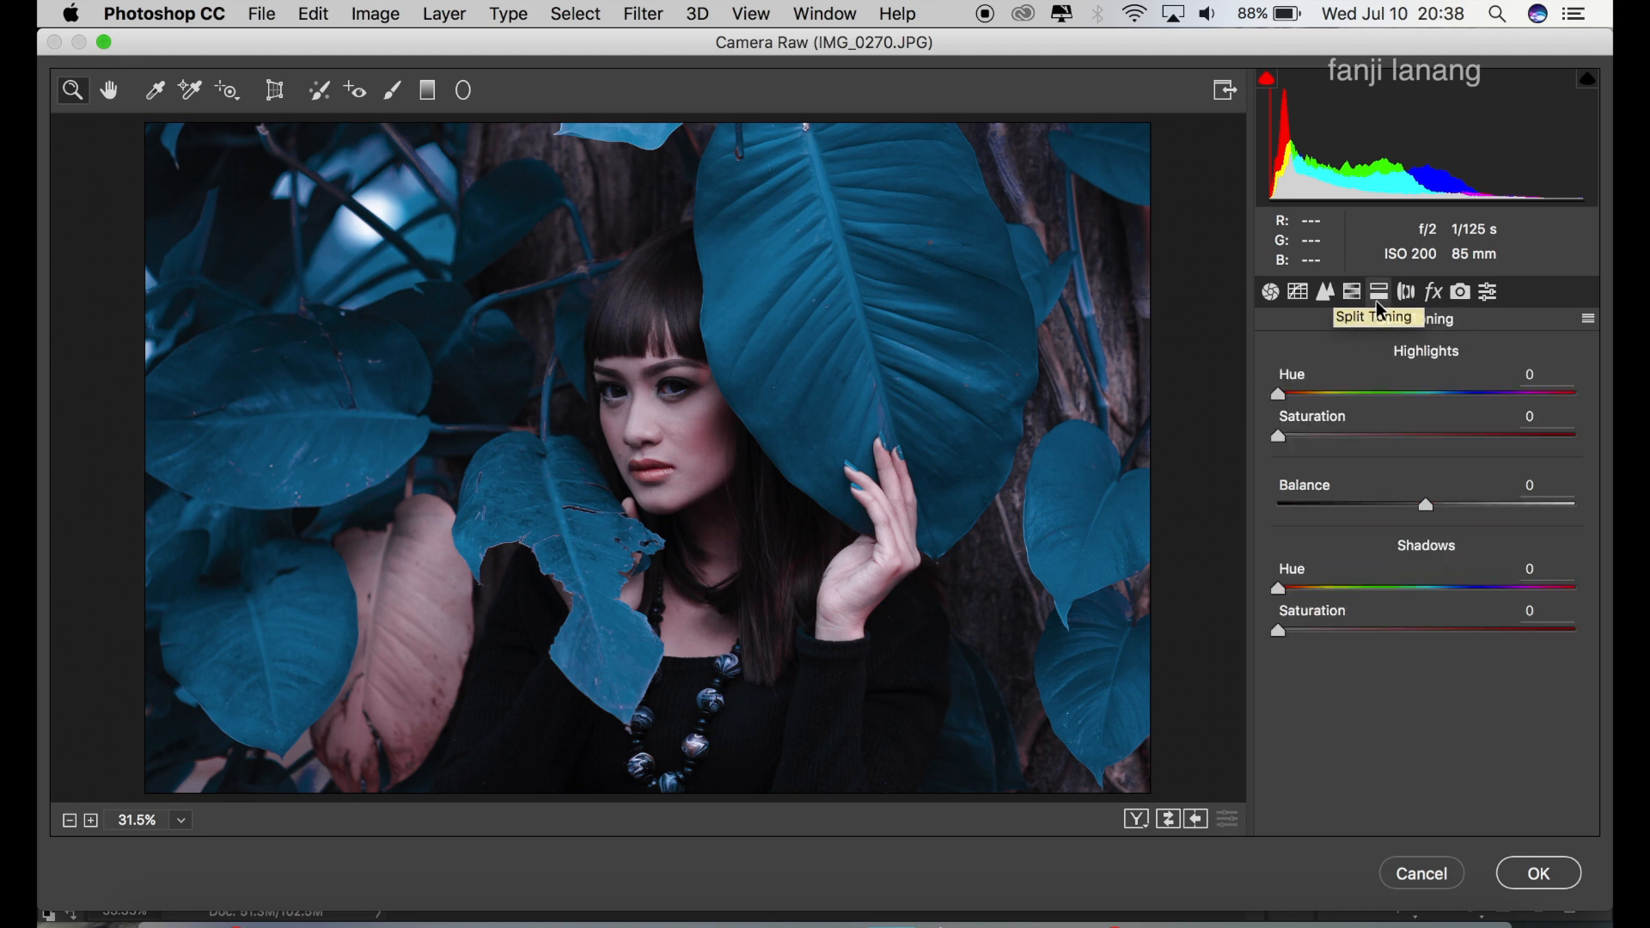
pyautogui.click(1436, 396)
pyautogui.click(1437, 406)
pyautogui.moveTo(1438, 409); pyautogui.dragTo(1442, 413)
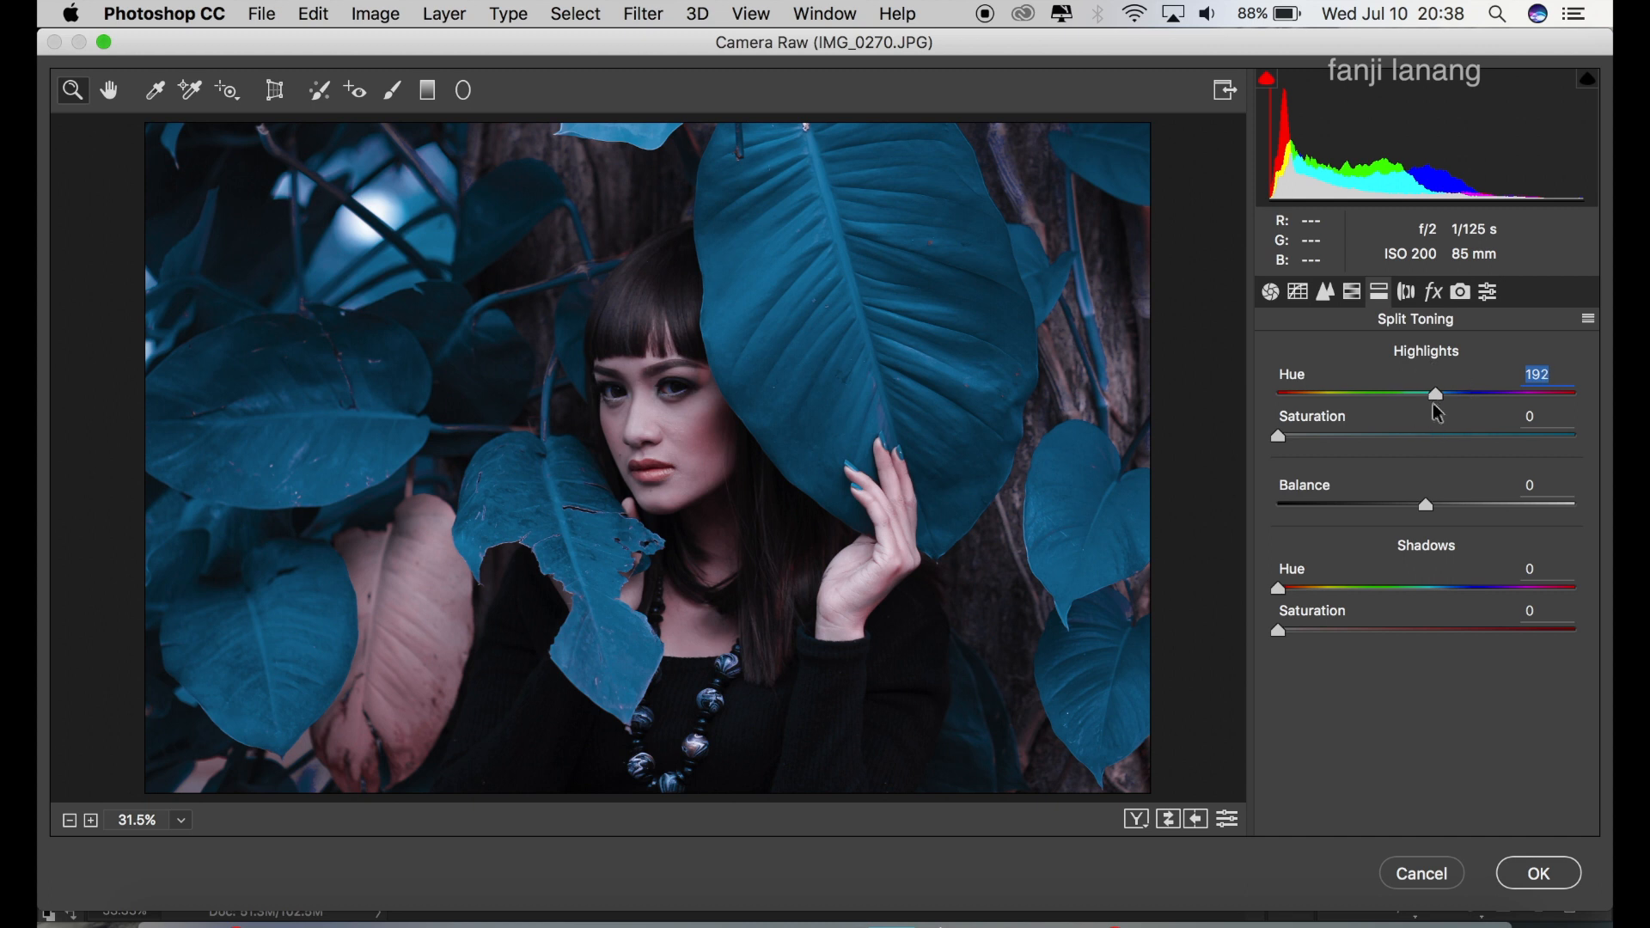
pyautogui.click(1316, 438)
pyautogui.moveTo(1319, 447); pyautogui.dragTo(1330, 478)
pyautogui.moveTo(1293, 589); pyautogui.dragTo(1341, 653)
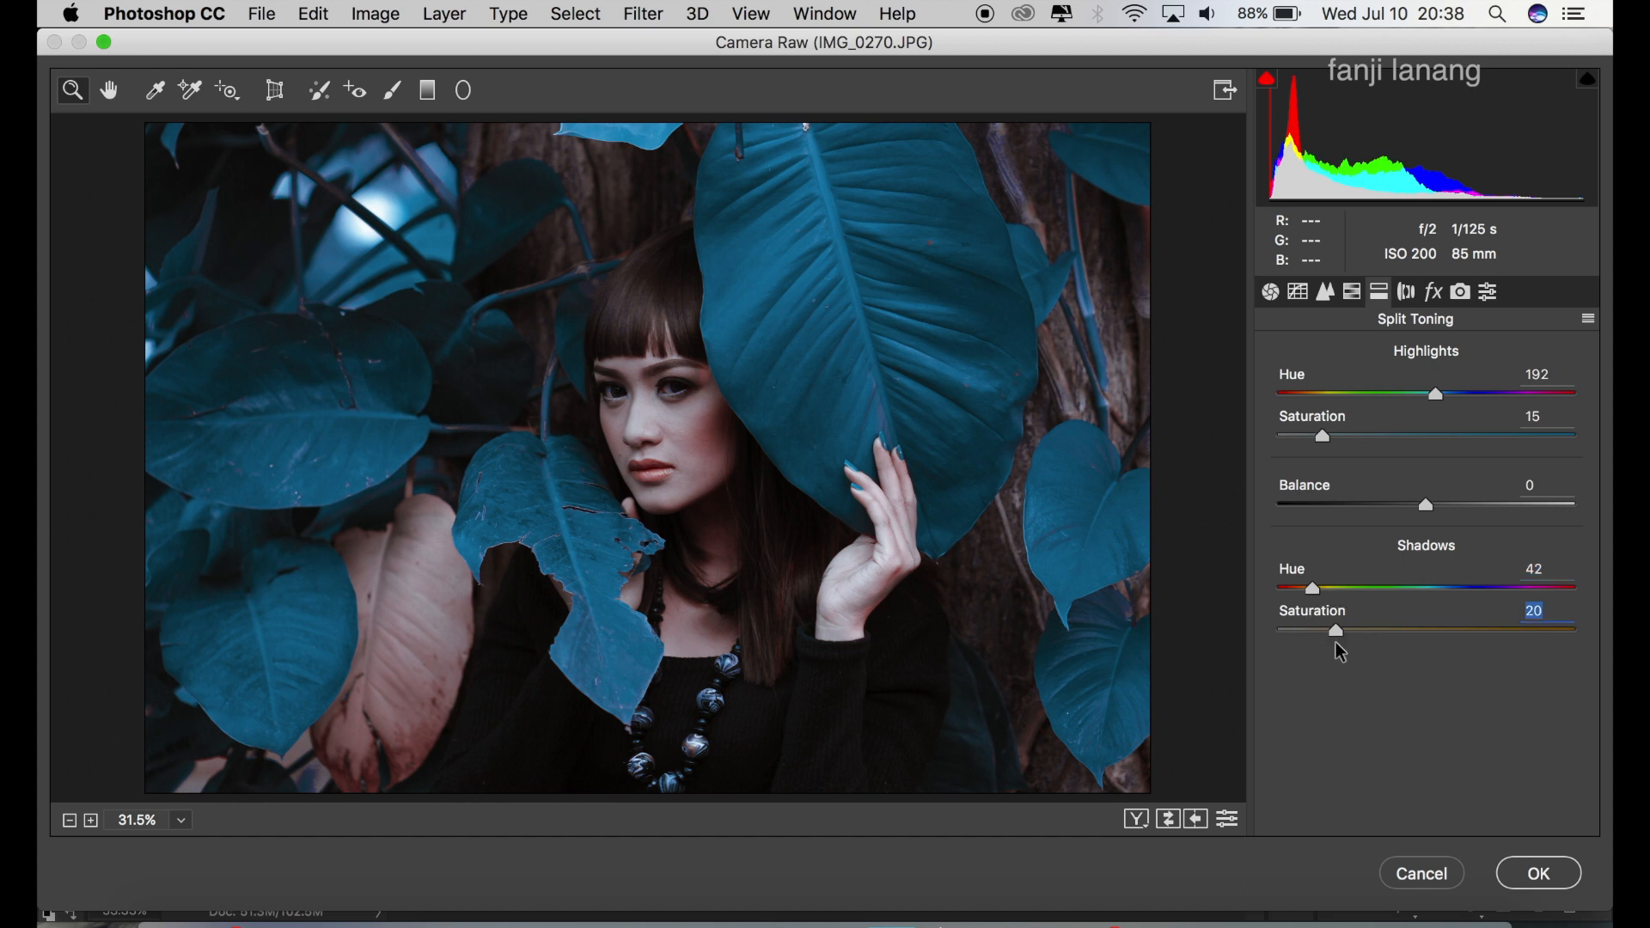
# Darken the photo's corners with a lens-correction vignetting amount of -63.
pyautogui.click(1408, 292)
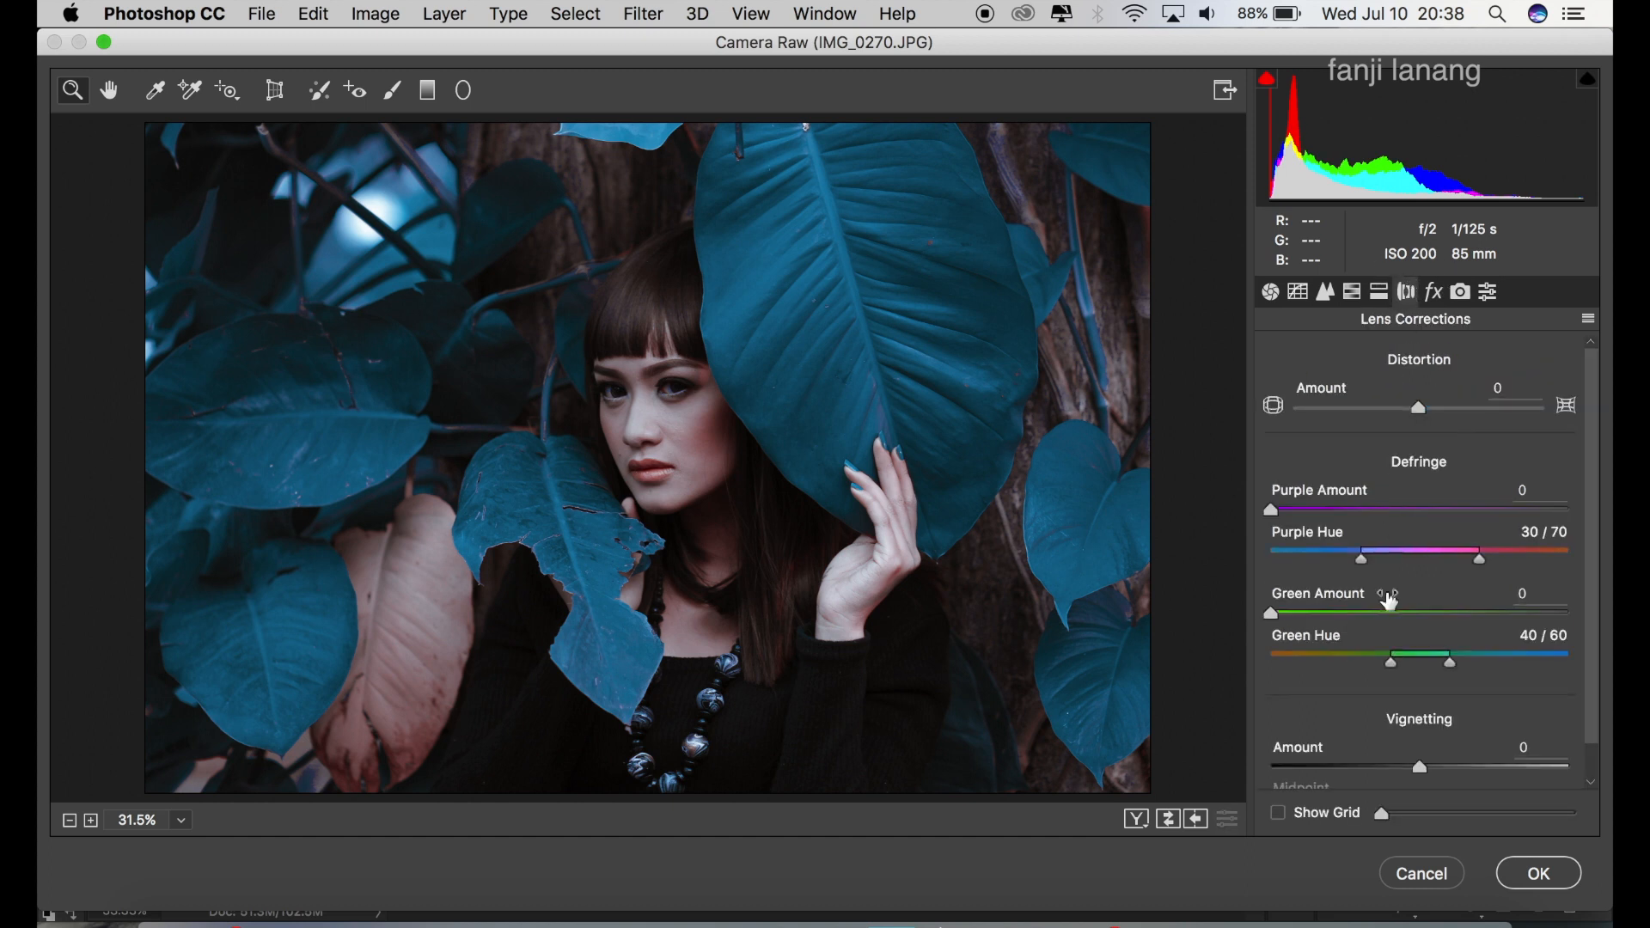
pyautogui.click(1349, 768)
pyautogui.moveTo(1349, 767); pyautogui.dragTo(1327, 777)
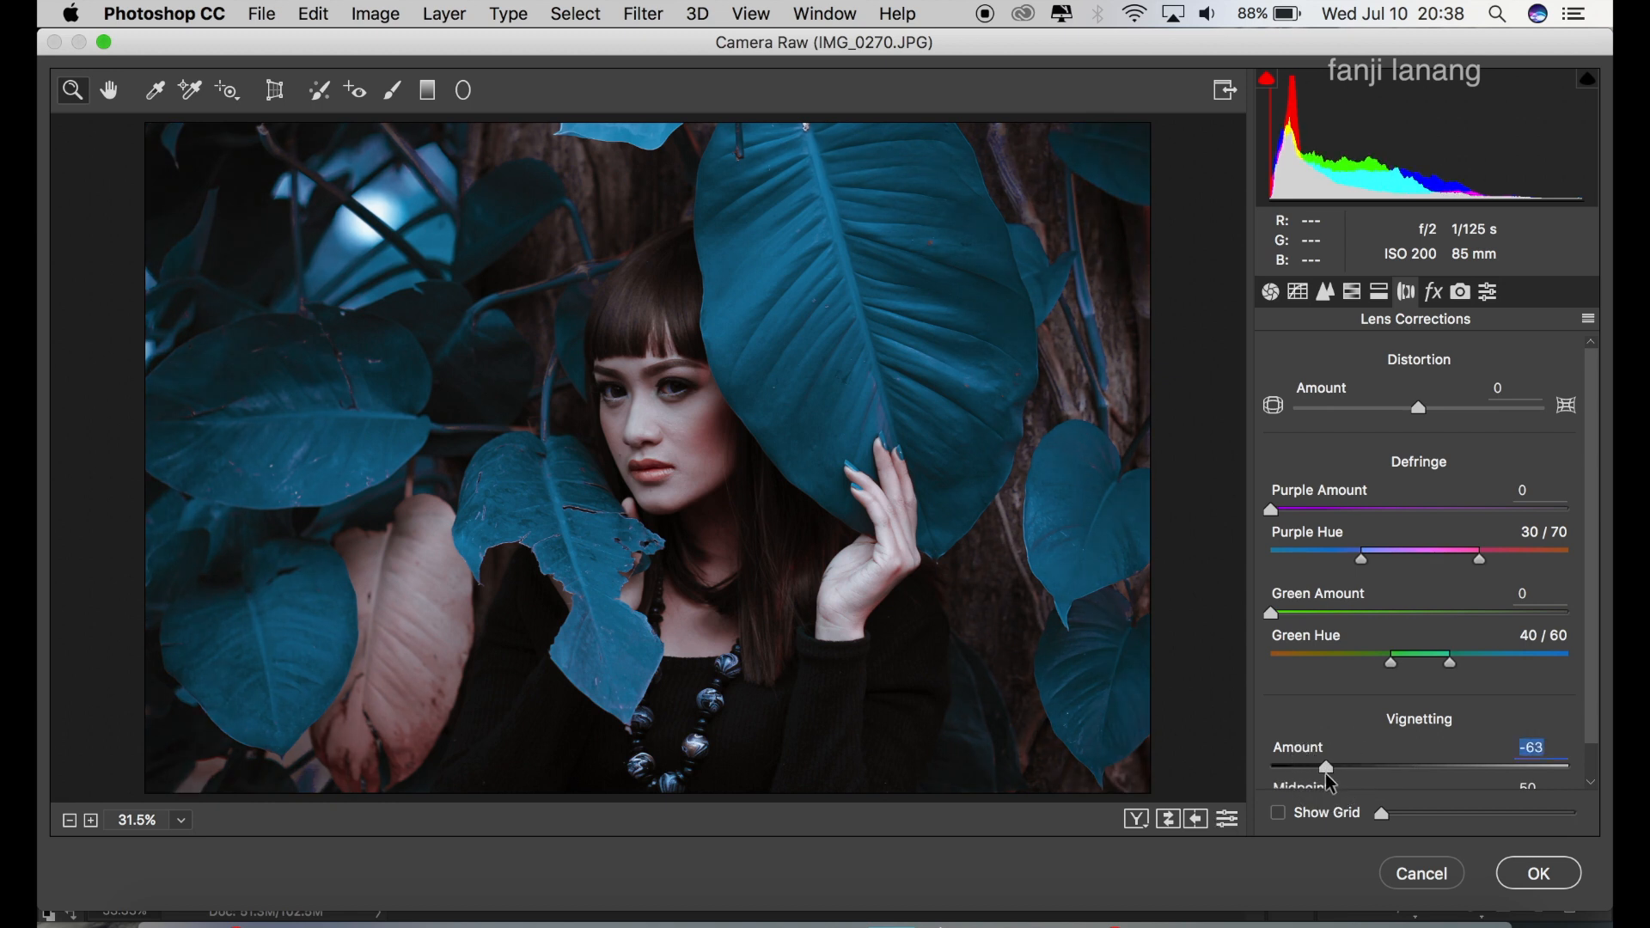
pyautogui.scroll(-2, 1609, 670)
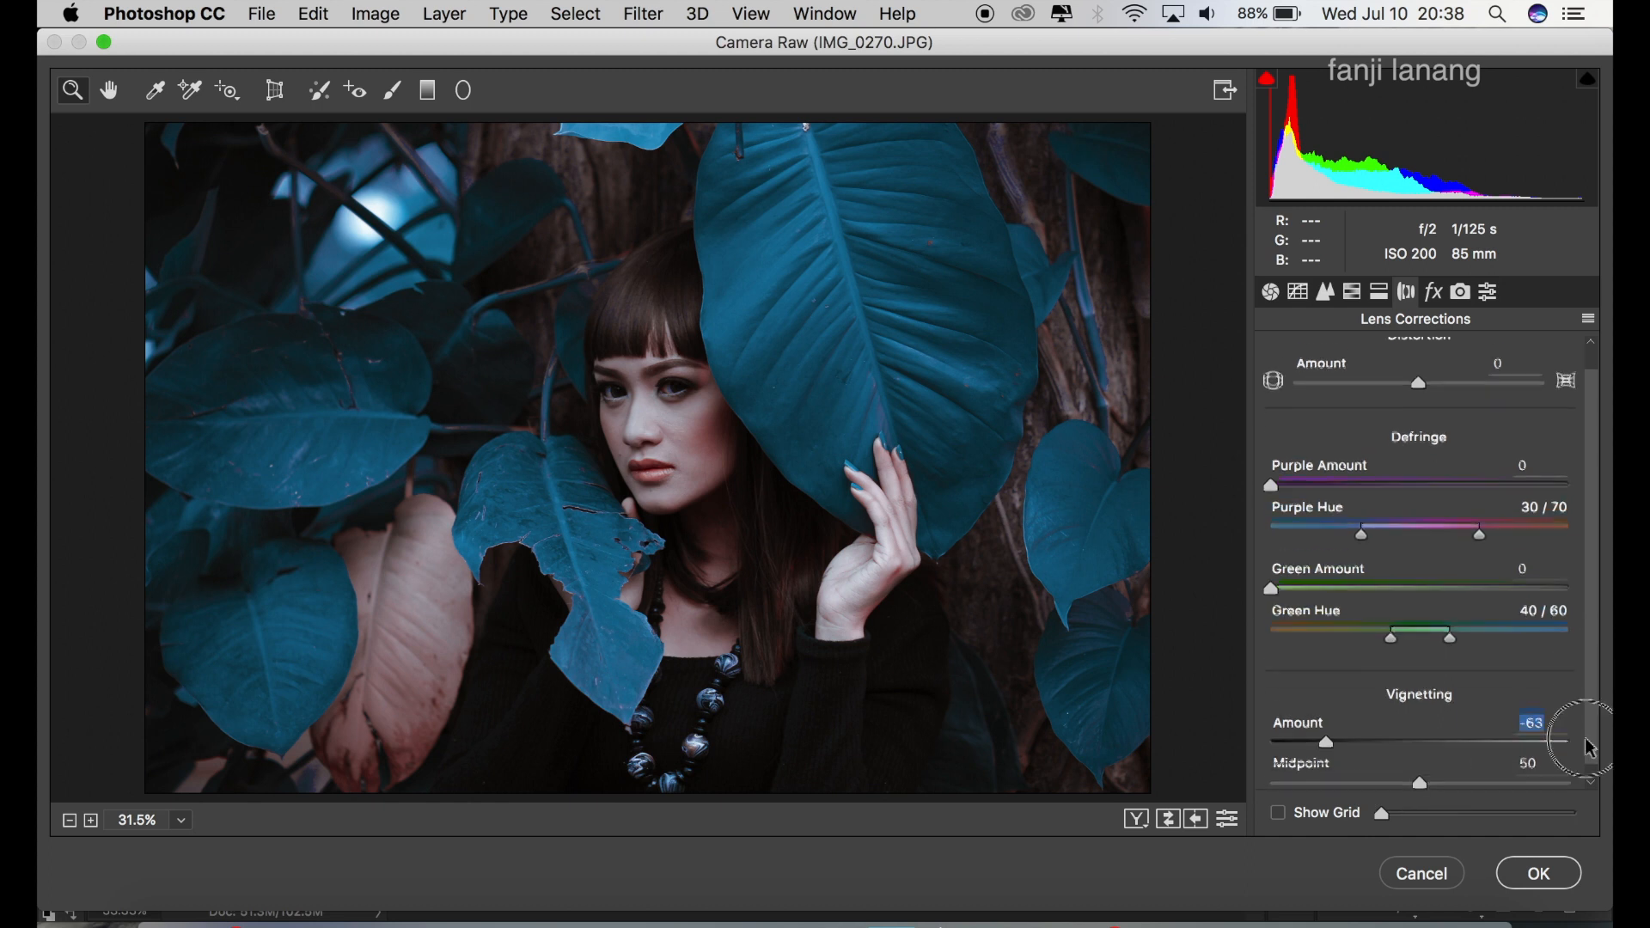
# Set the midpoint of the lens-correction vignetting to 0.
pyautogui.moveTo(1408, 771); pyautogui.dragTo(1227, 785)
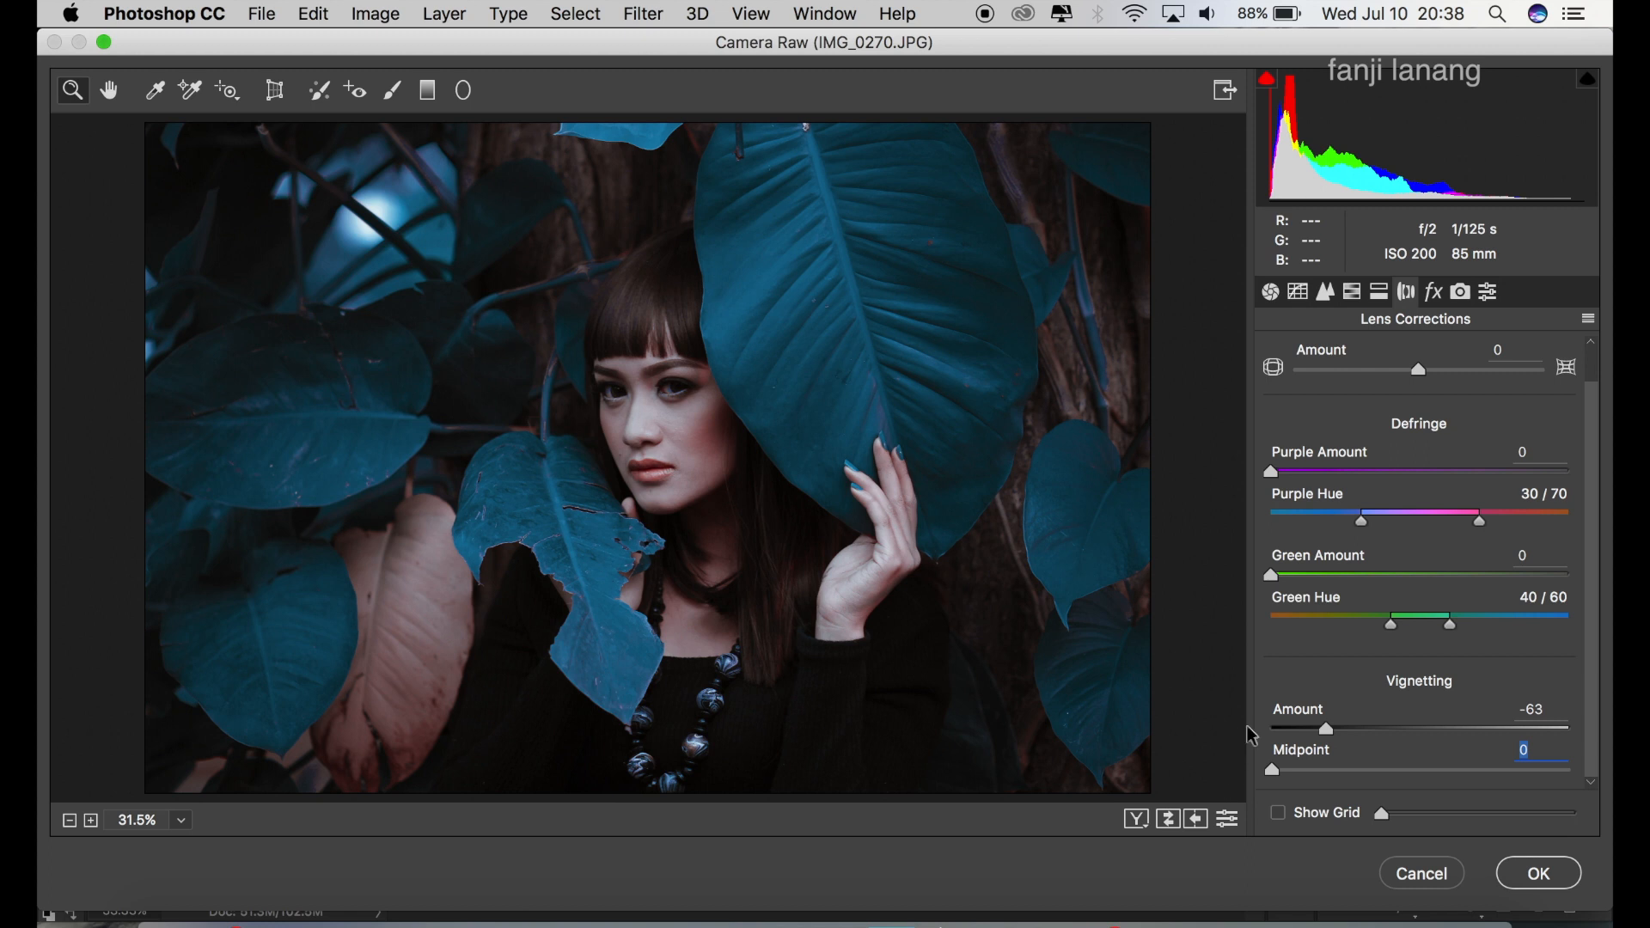
# In Camera Calibration, set the Red Primary hue to +43, the Blue Primary hue to -25 and the Blue Primary saturation to -8.
pyautogui.click(1447, 292)
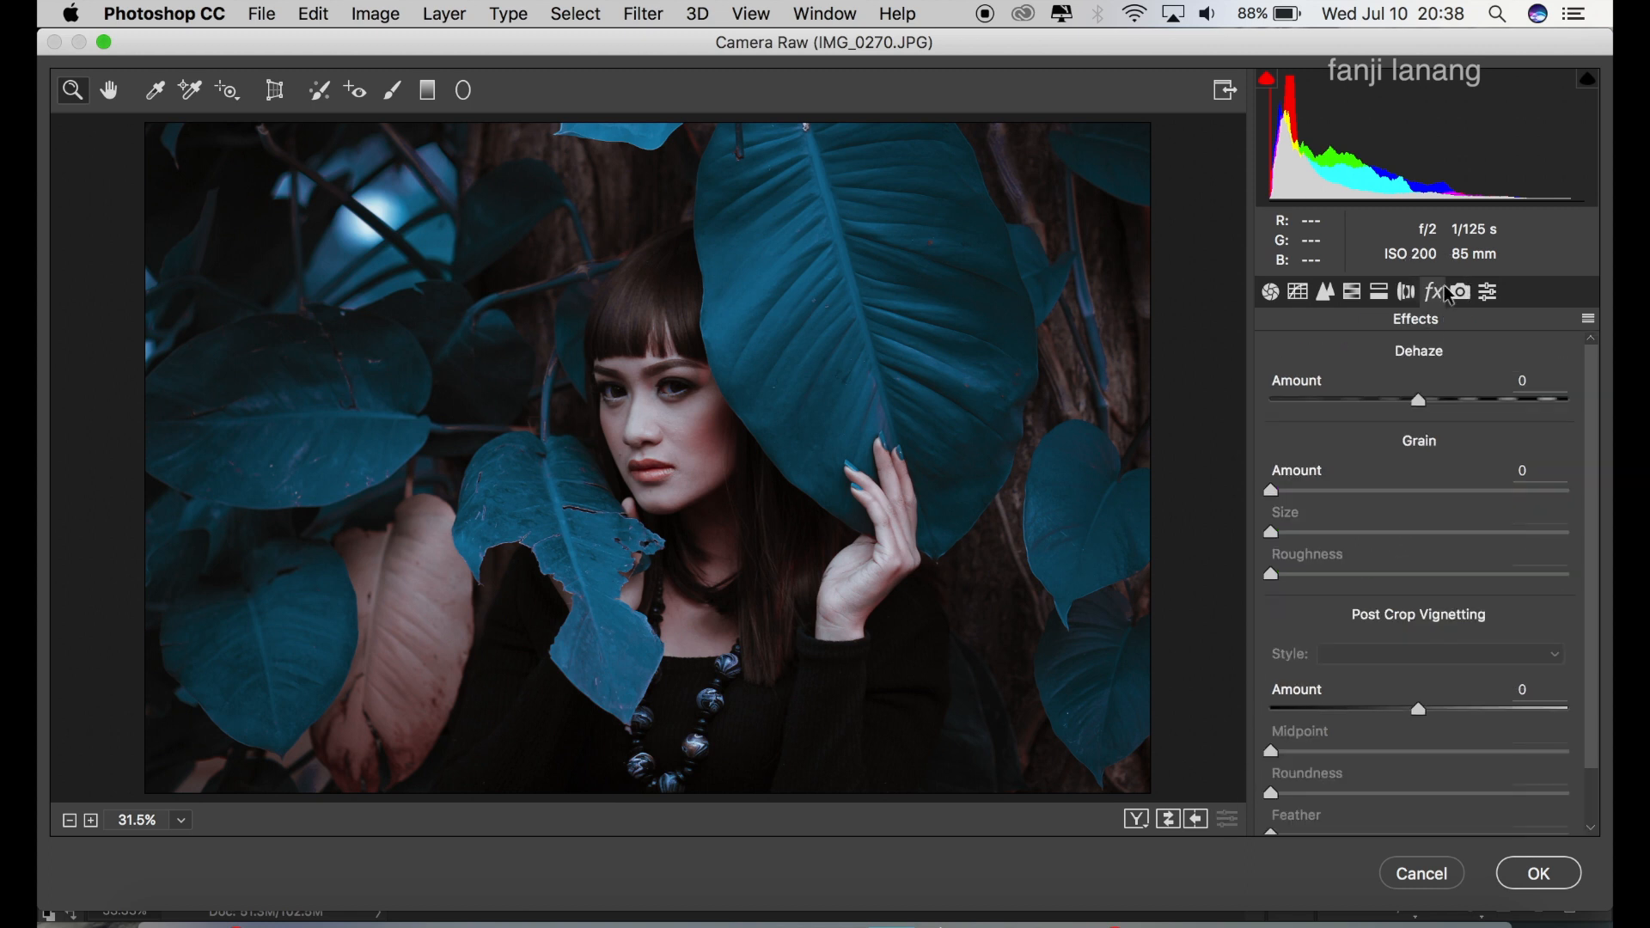
pyautogui.click(1461, 295)
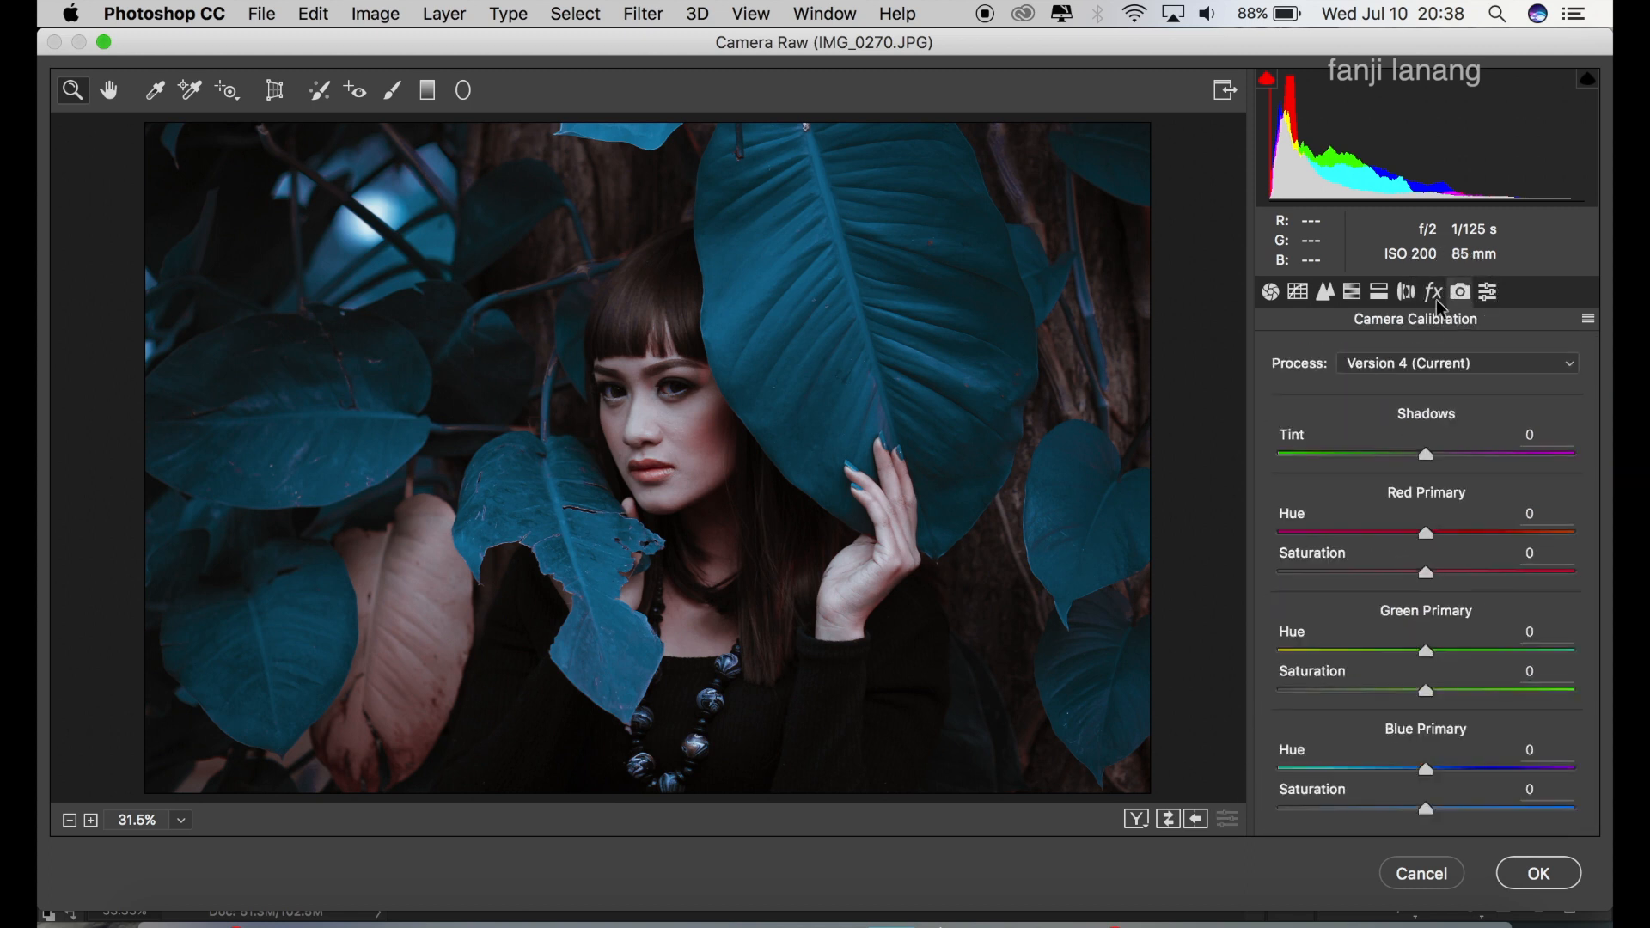
pyautogui.click(1459, 534)
pyautogui.moveTo(1461, 540); pyautogui.dragTo(1496, 560)
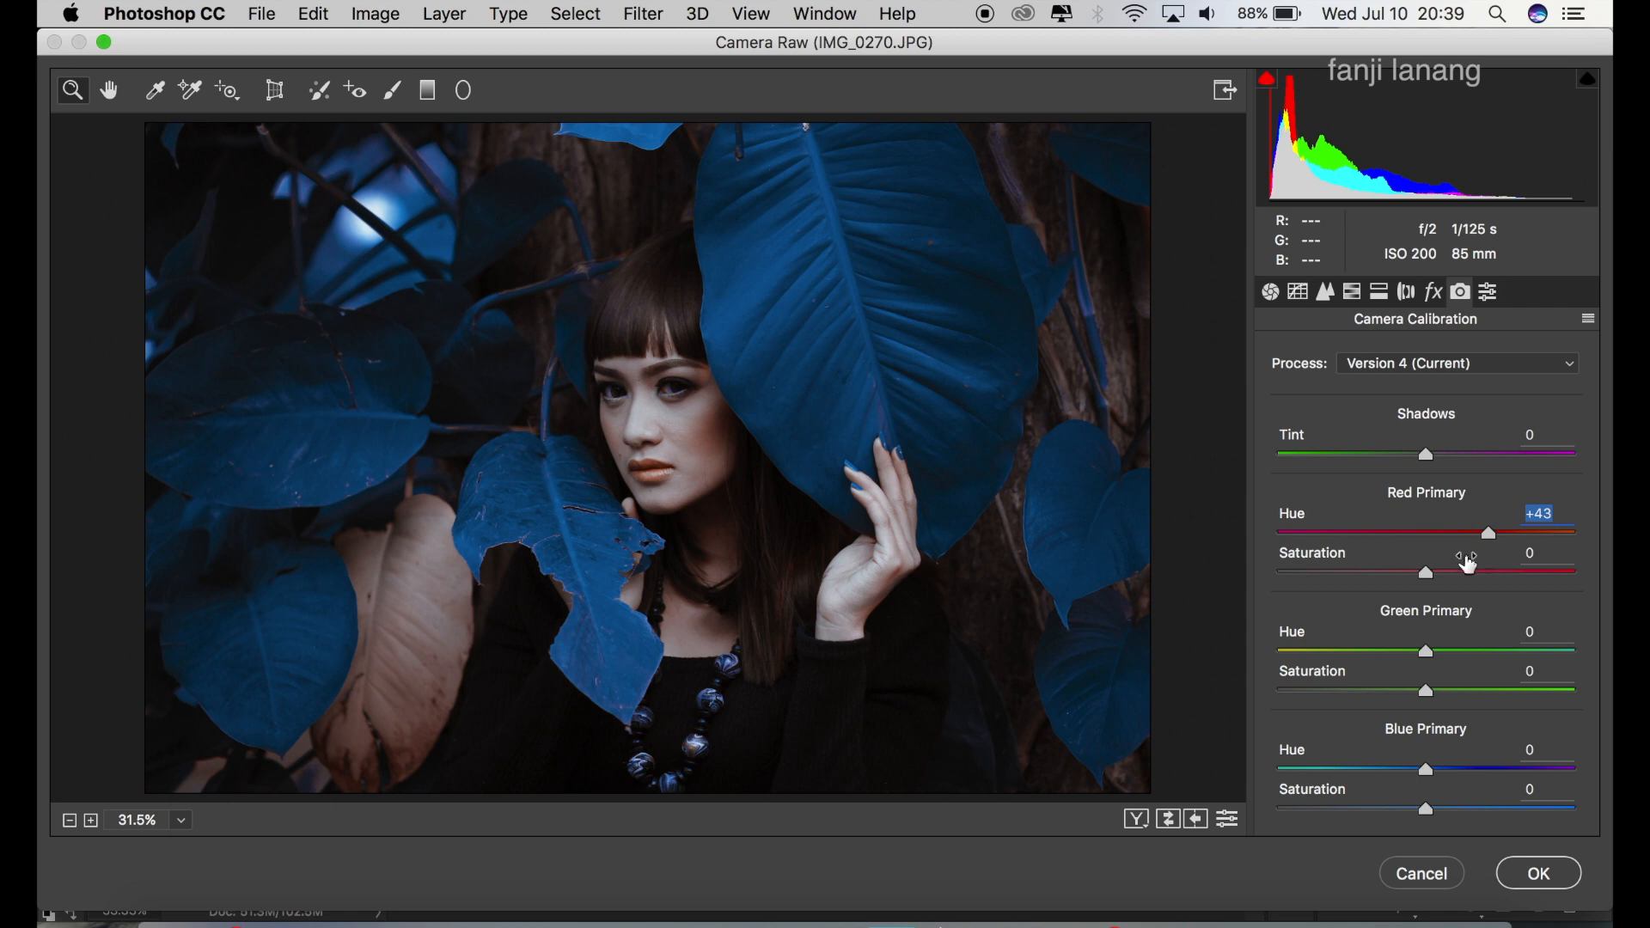
pyautogui.click(1397, 769)
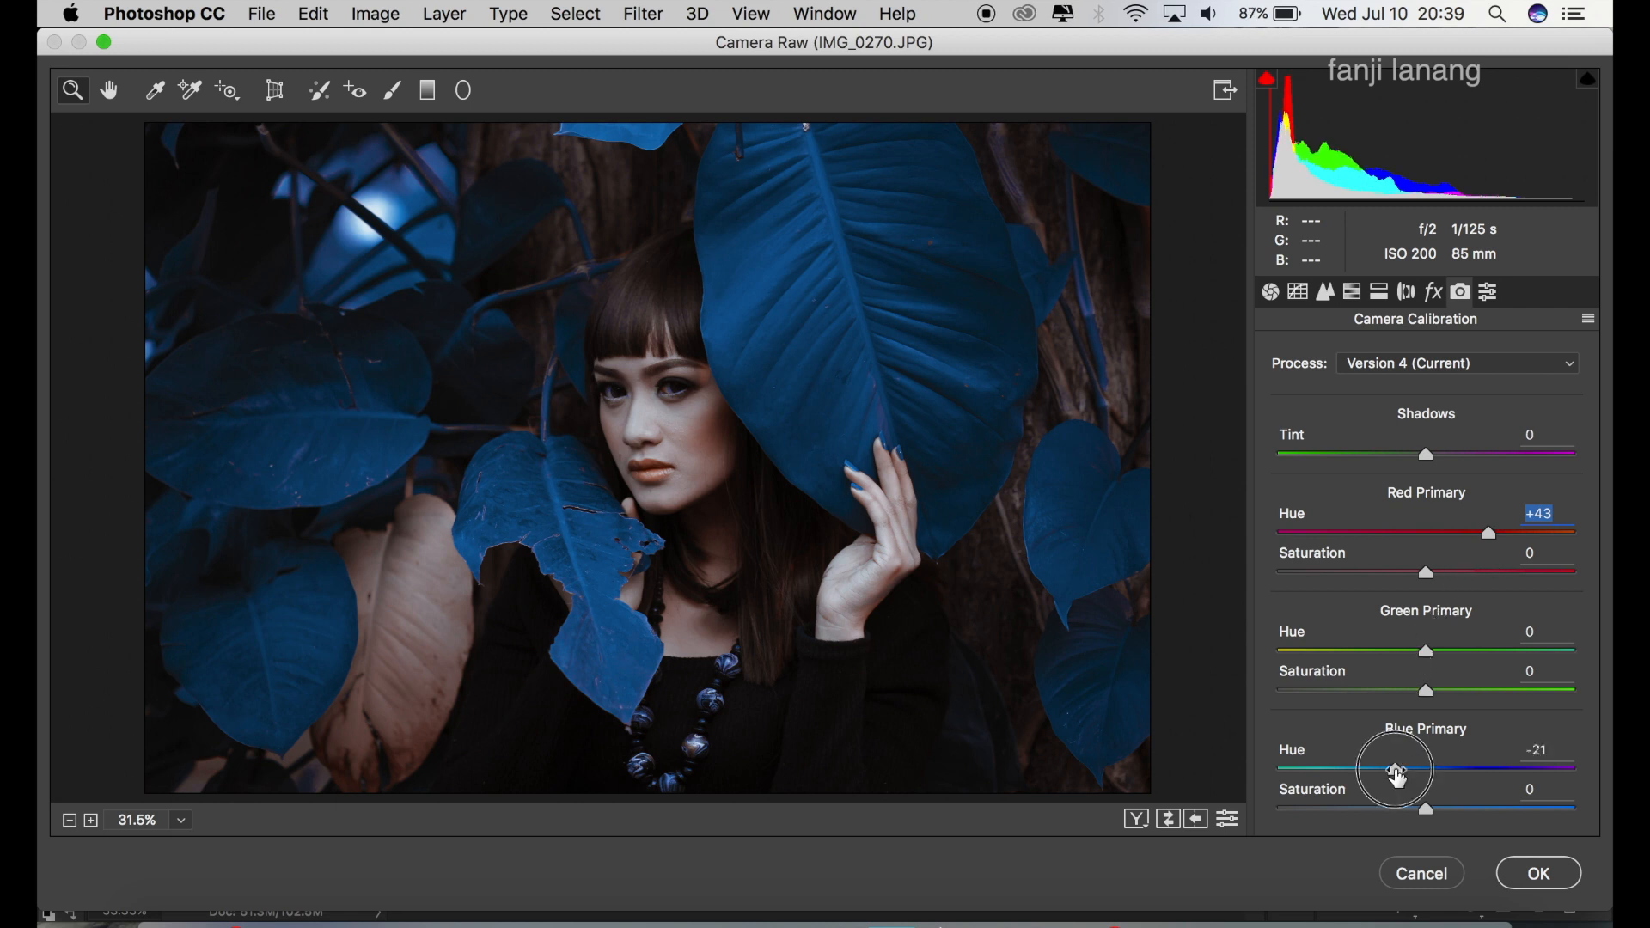
pyautogui.moveTo(1396, 776); pyautogui.dragTo(1415, 823)
# Compare the graded photo with its original side by side and apply the Camera Raw adjustments.
pyautogui.click(1138, 821)
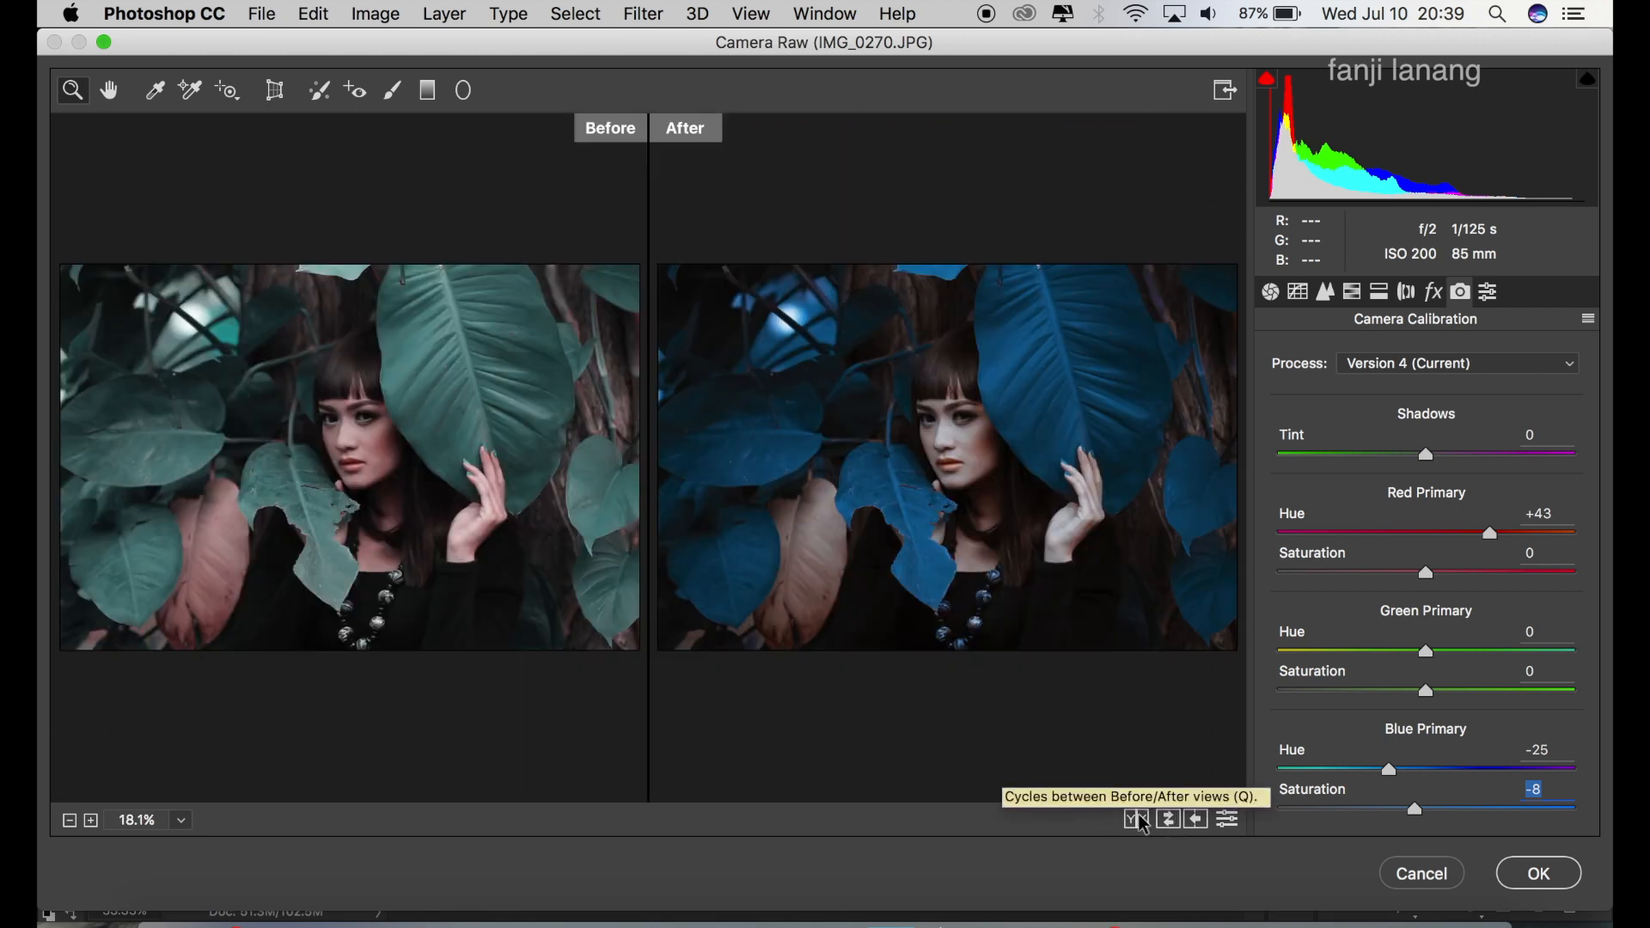
pyautogui.click(1529, 877)
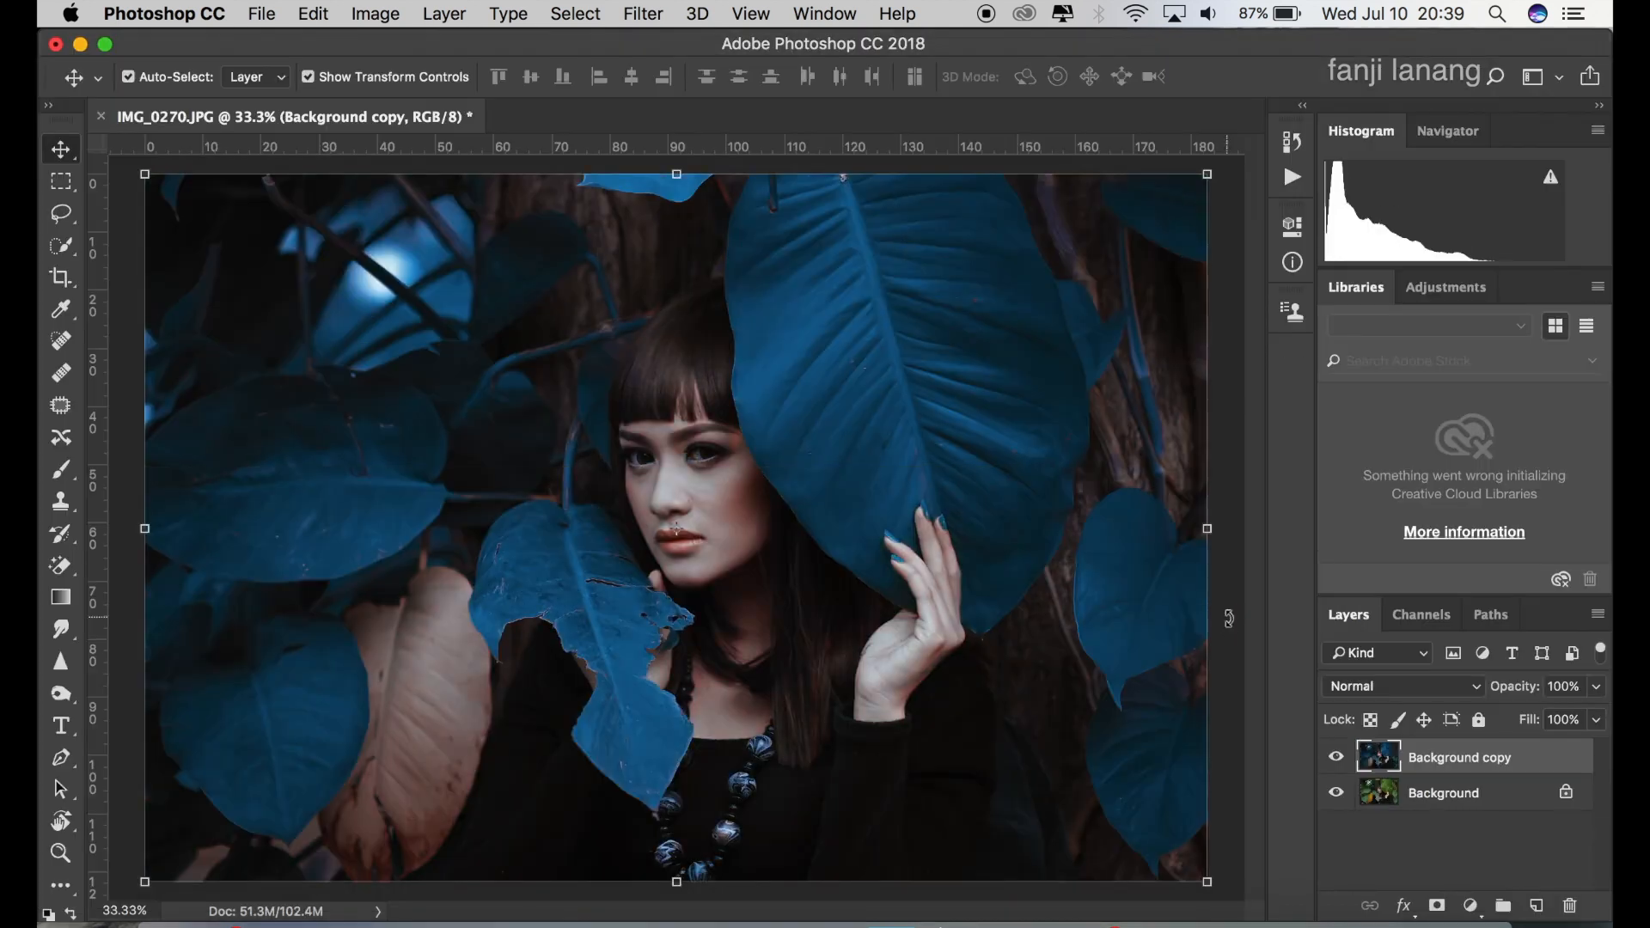
# Add a Selective Color adjustment layer above the Background copy and choose Blacks as the color range to adjust.
pyautogui.click(1471, 906)
pyautogui.click(1480, 867)
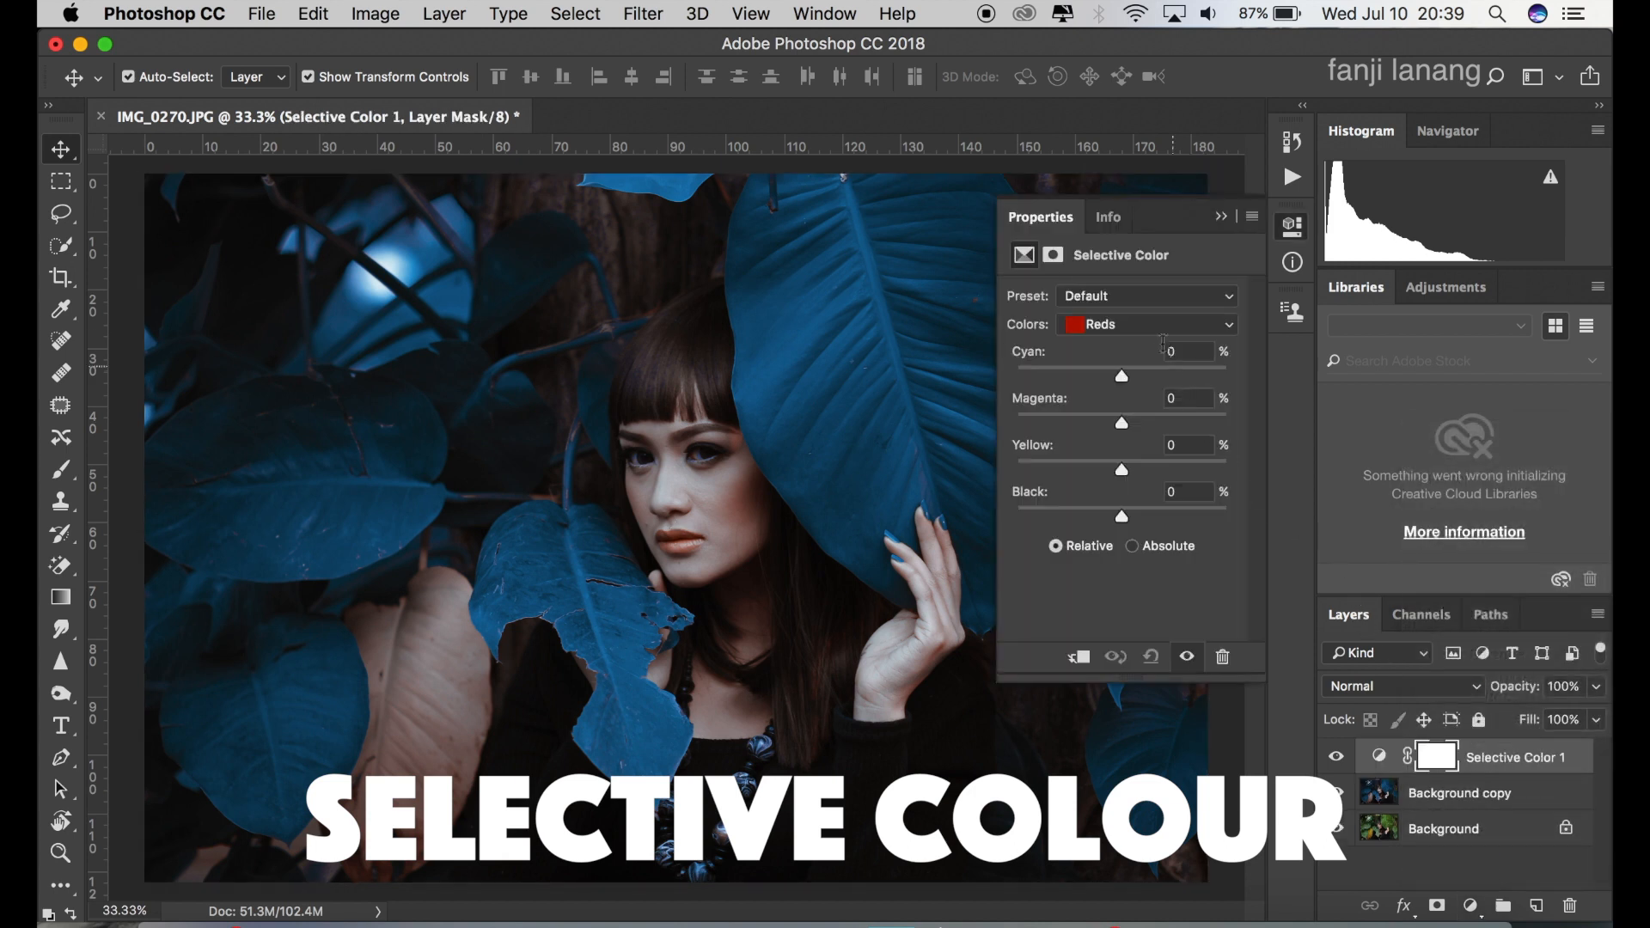
pyautogui.click(1157, 322)
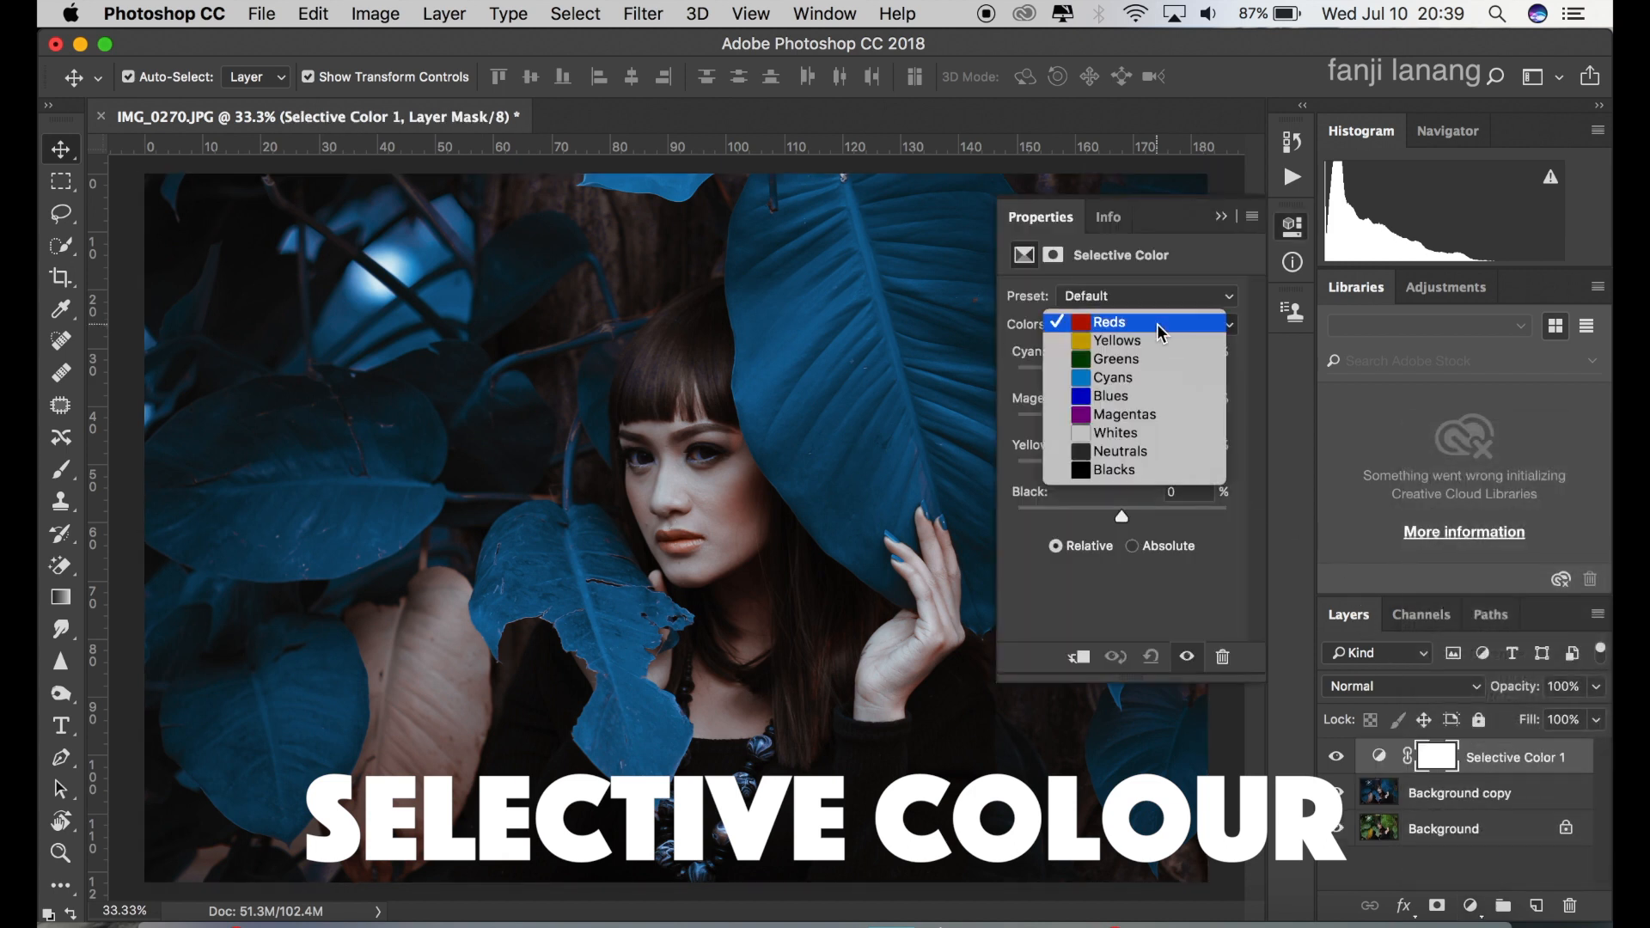
pyautogui.click(1140, 477)
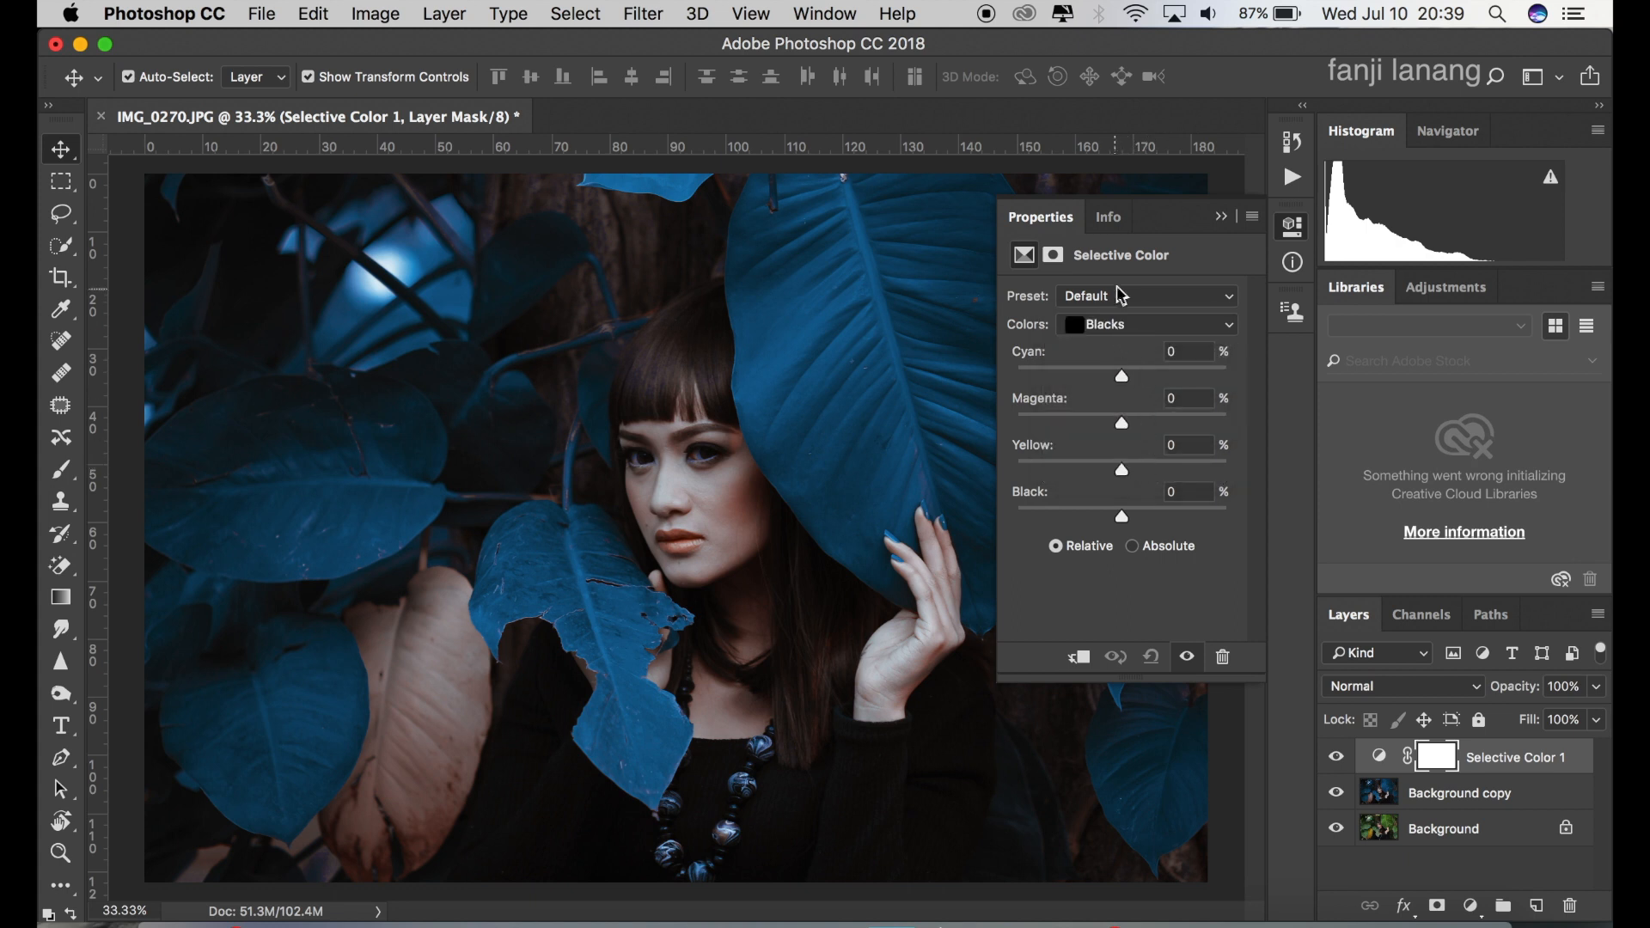
# Set the Selective Color Blacks to cyan 5%, magenta 5%, yellow -5% and black 2%.
pyautogui.click(1188, 351)
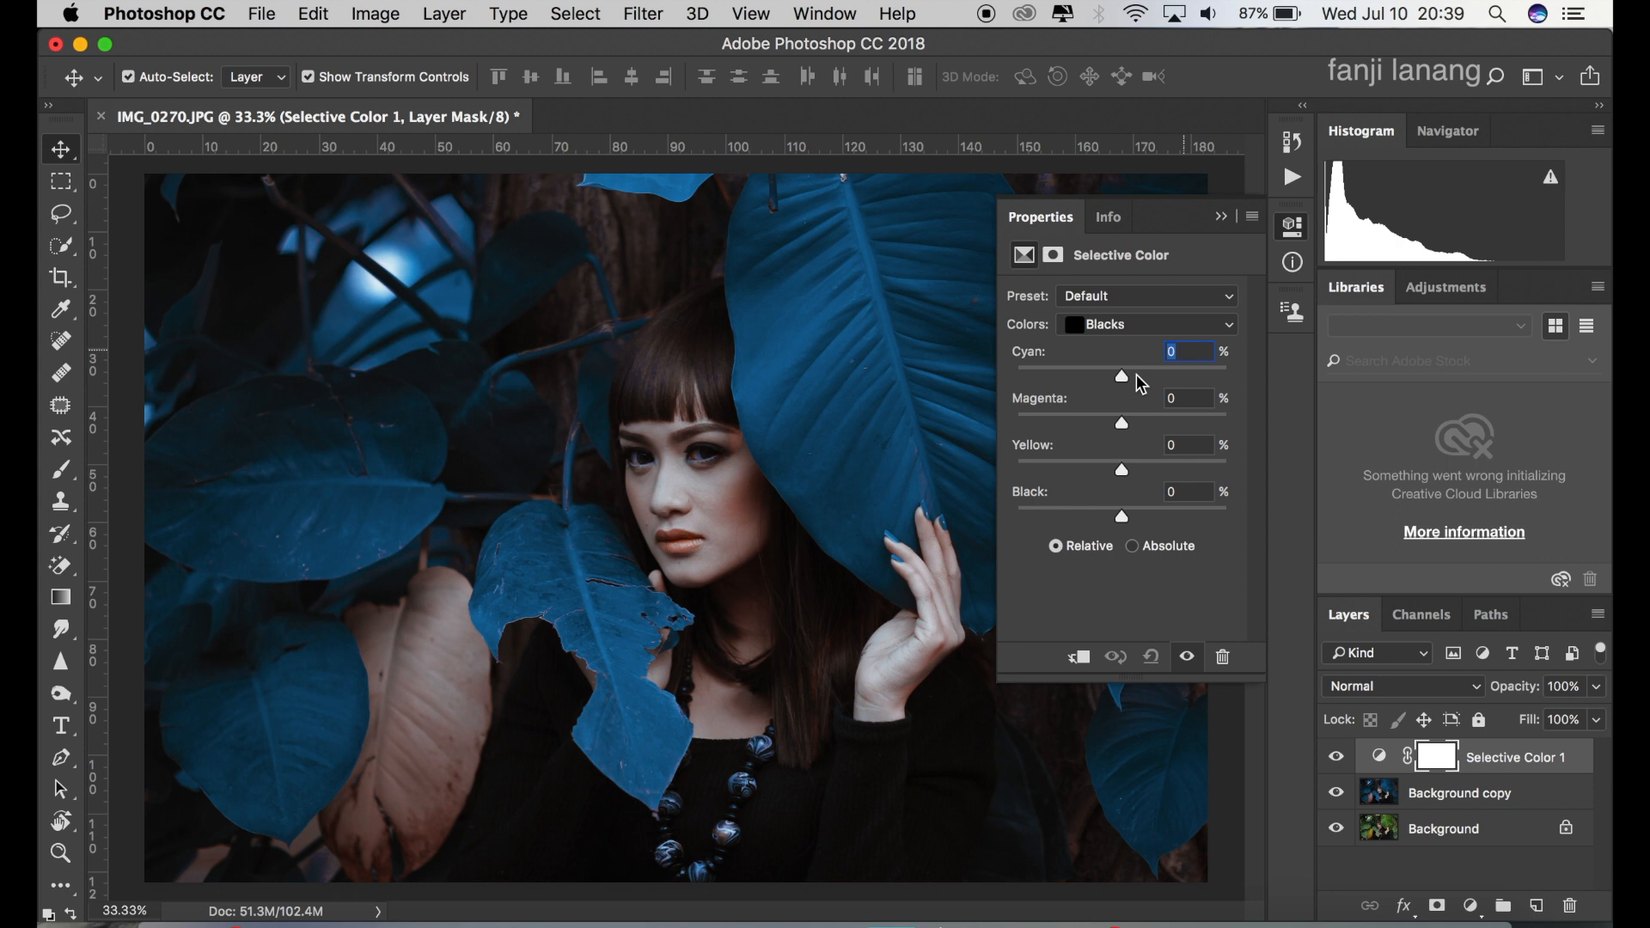
pyautogui.write('5')
pyautogui.click(1181, 397)
pyautogui.write('5')
pyautogui.click(1186, 447)
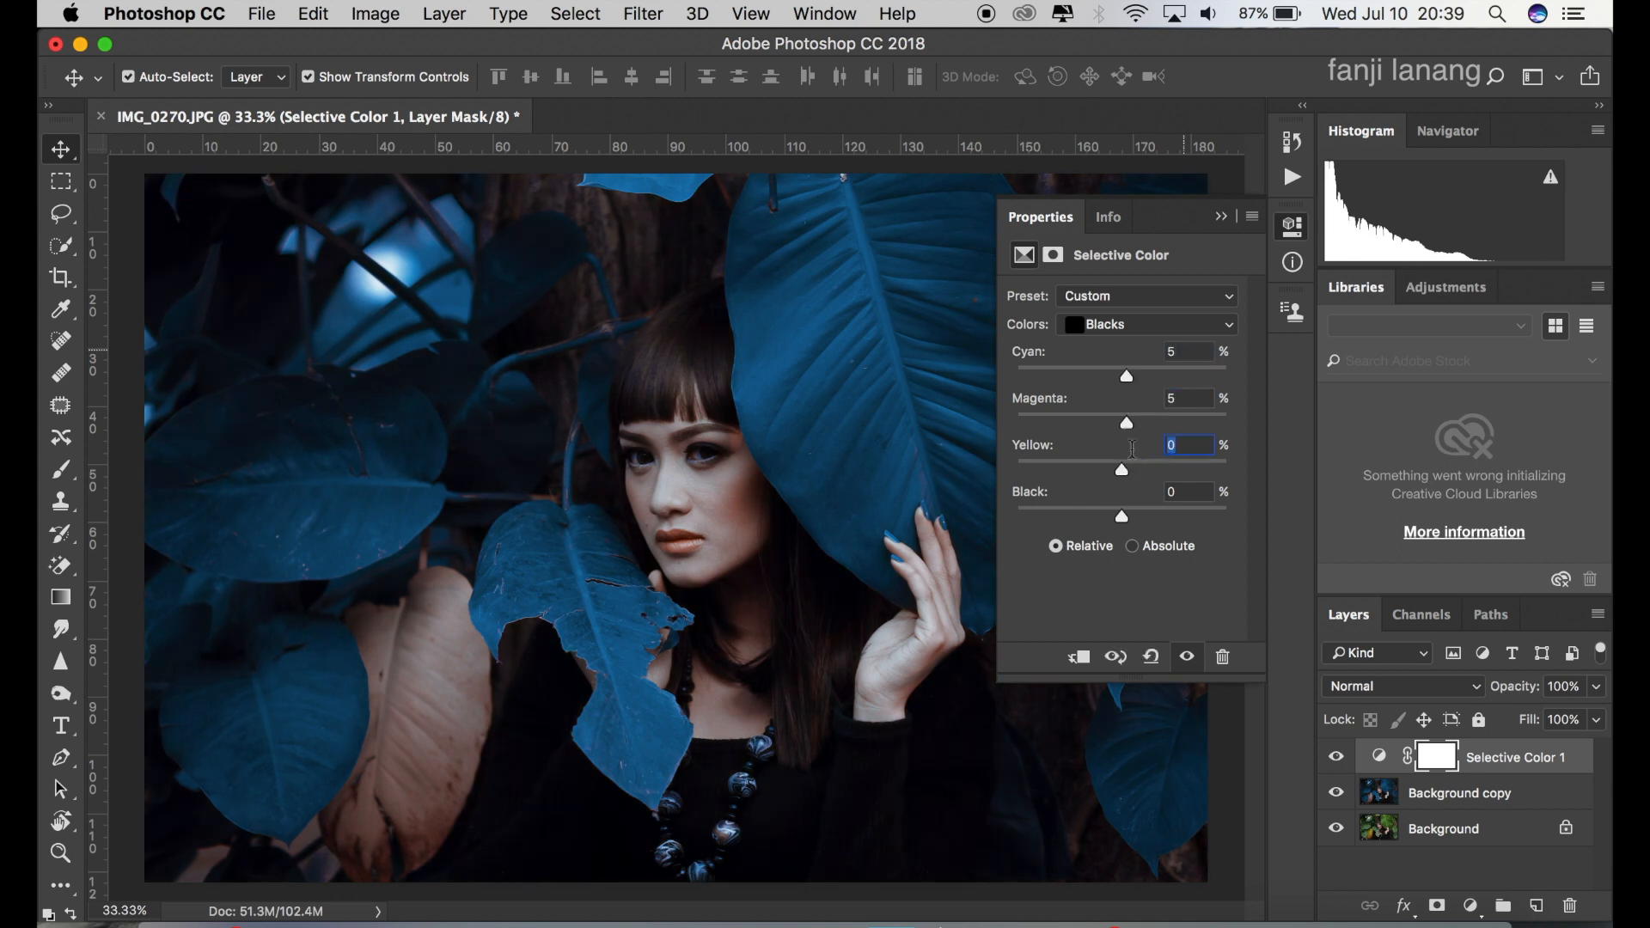
pyautogui.write('-5')
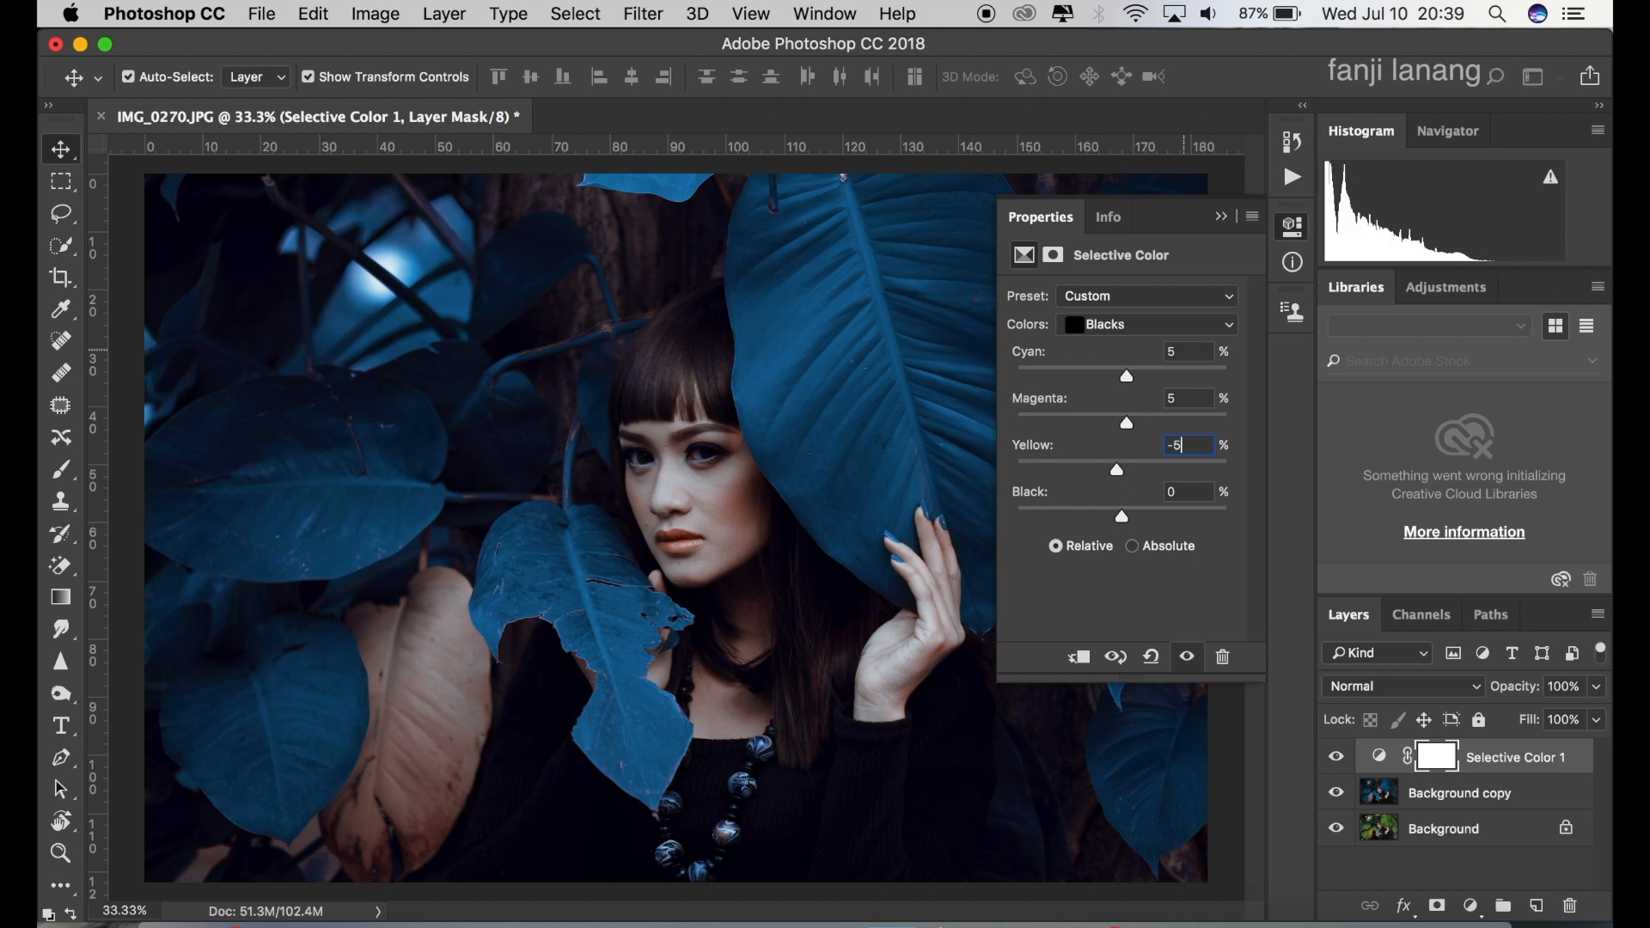
pyautogui.click(1159, 491)
pyautogui.write('2')
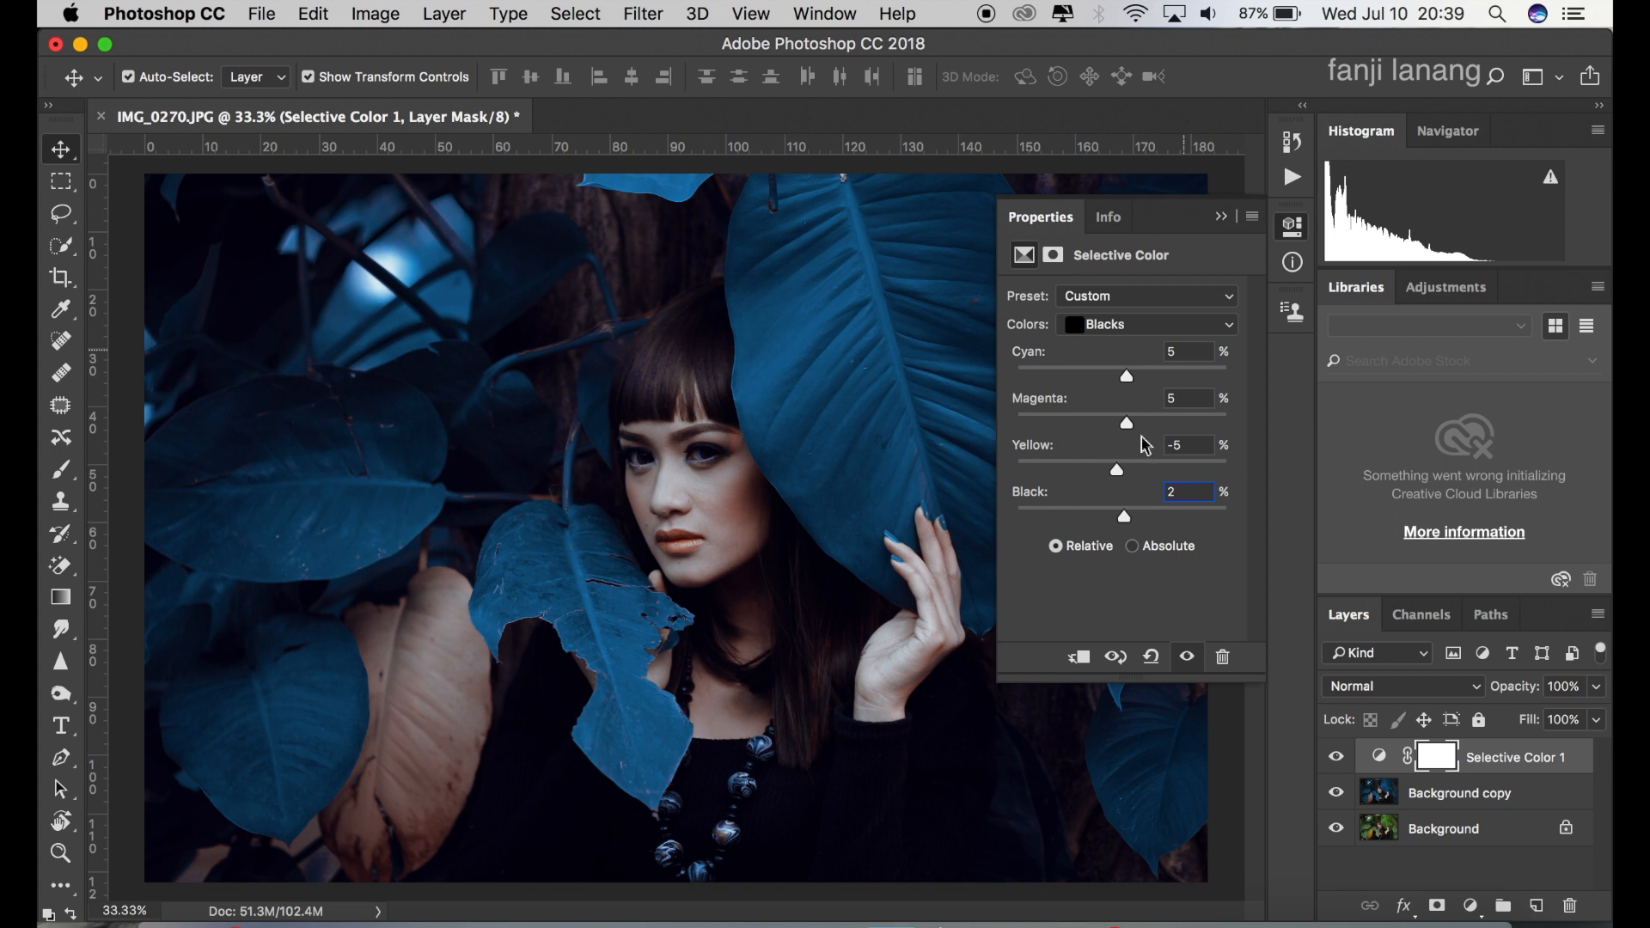
pyautogui.click(1221, 219)
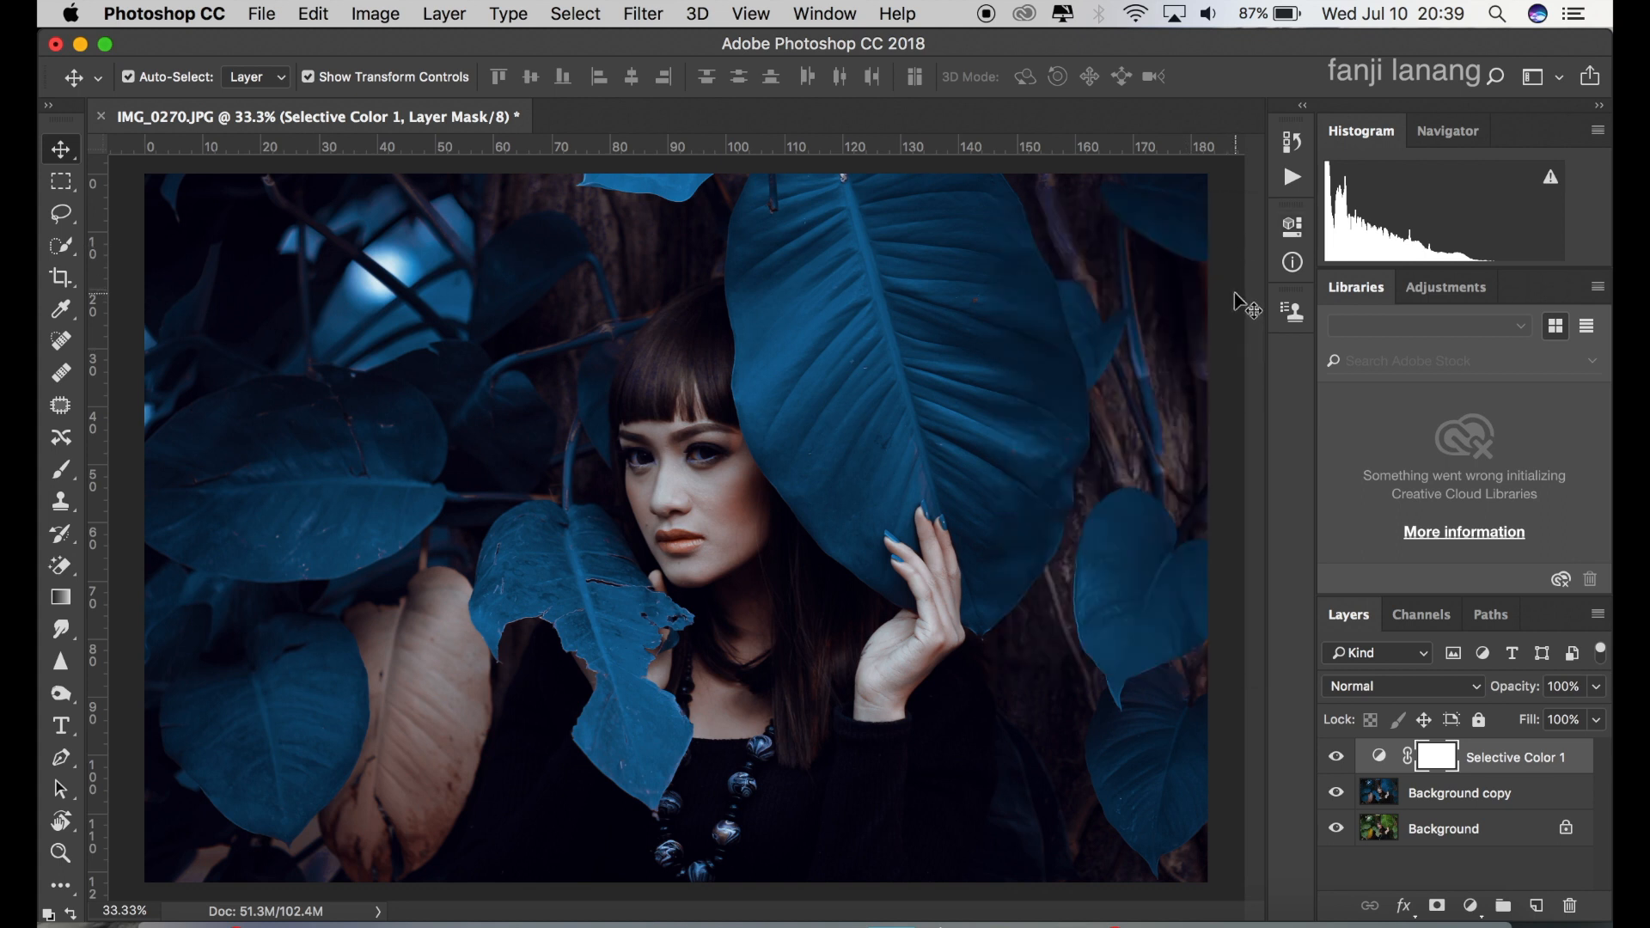
# Add a new empty layer on top of the Selective Color layer and activate the Brush tool.
pyautogui.click(1539, 910)
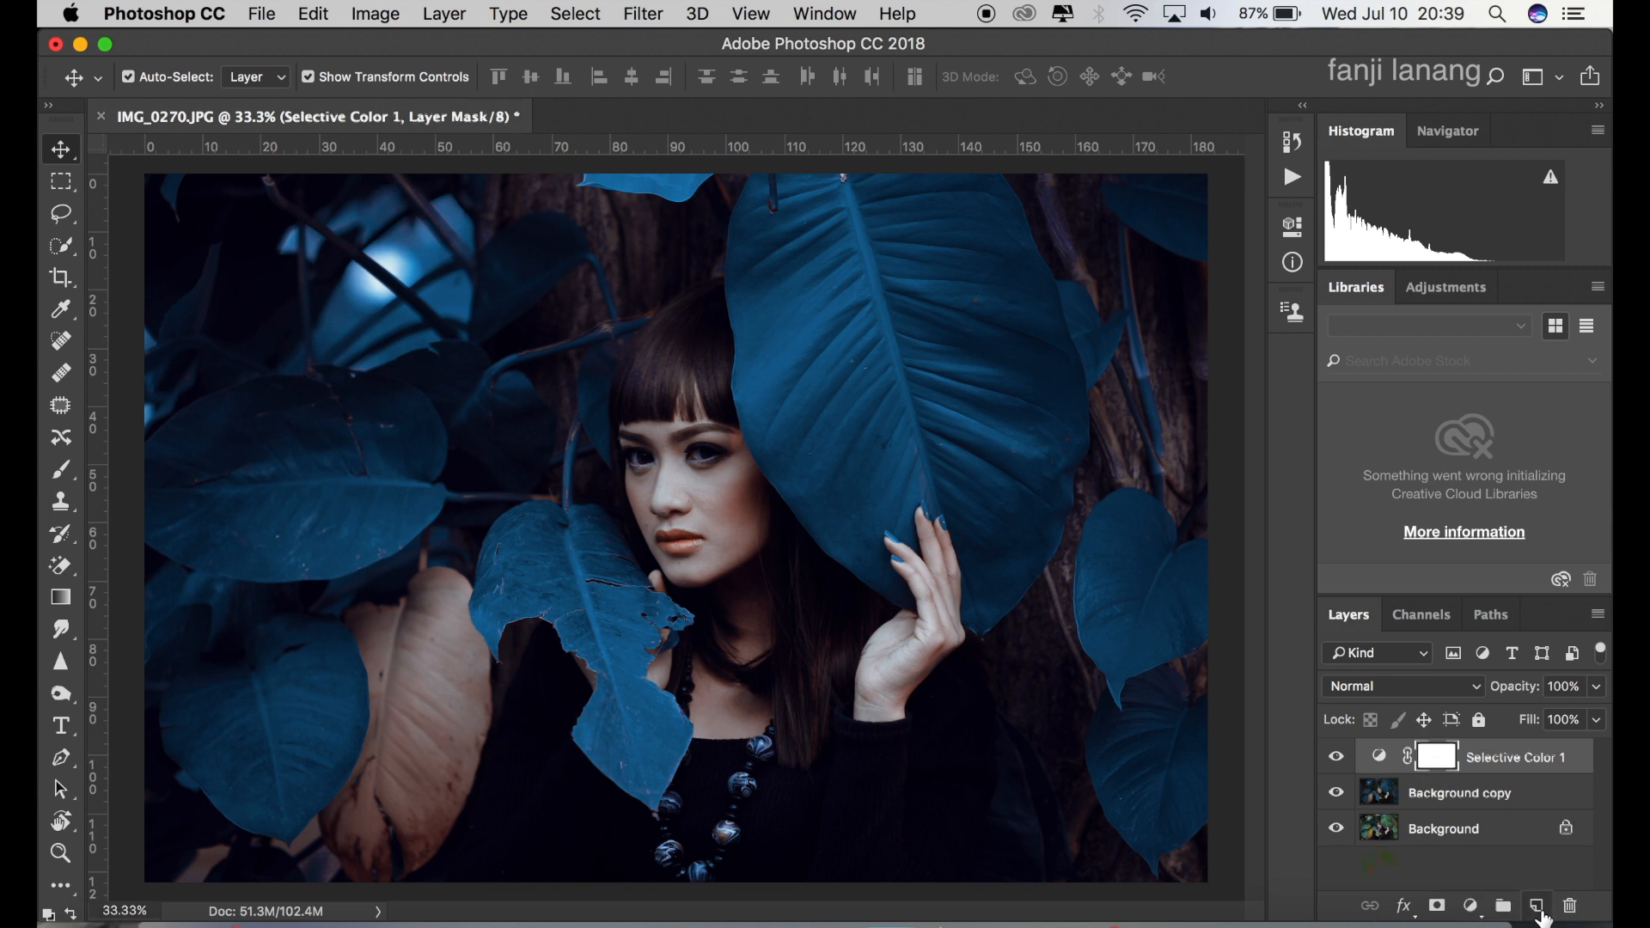
pyautogui.click(61, 310)
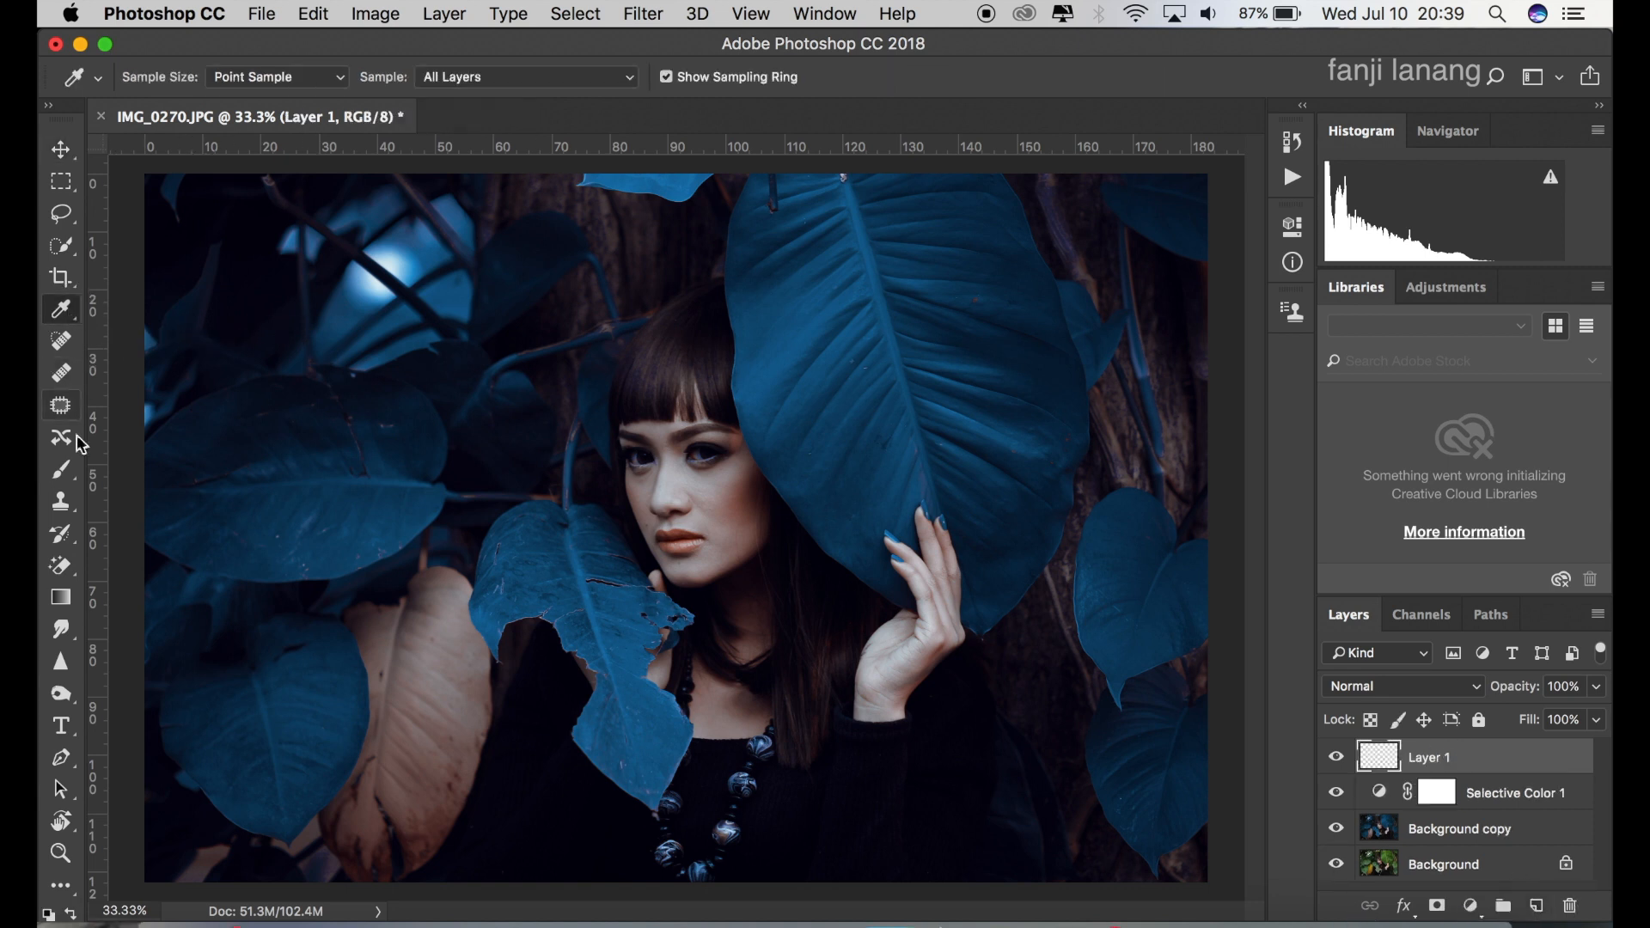
pyautogui.click(61, 470)
pyautogui.click(108, 474)
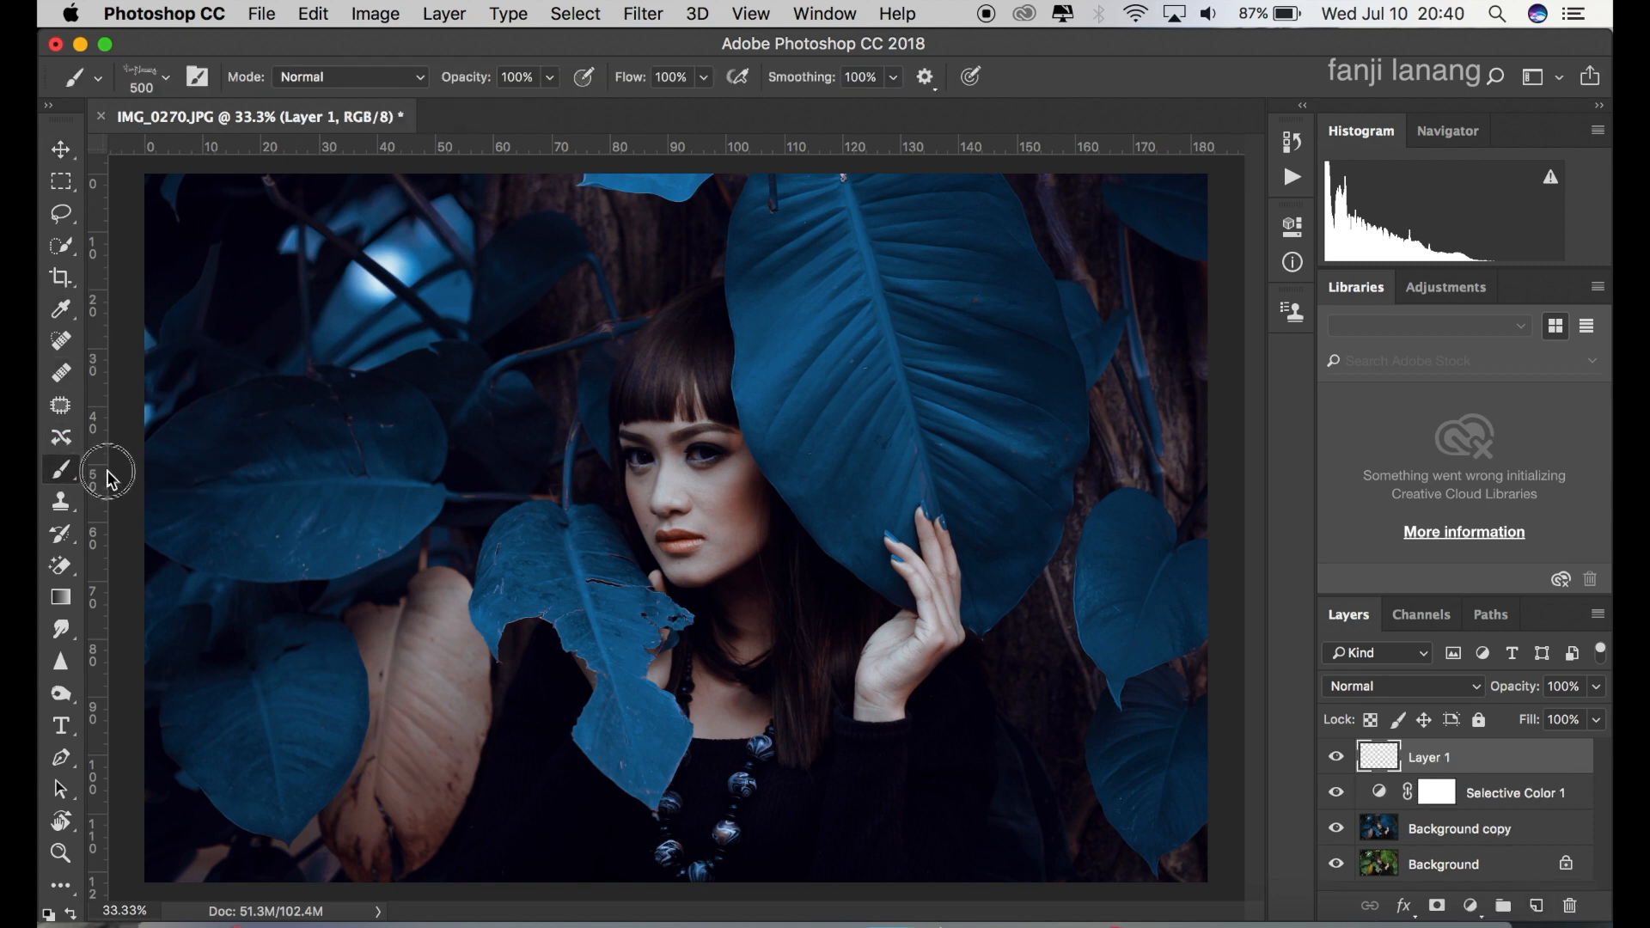
pyautogui.doubleClick(107, 472)
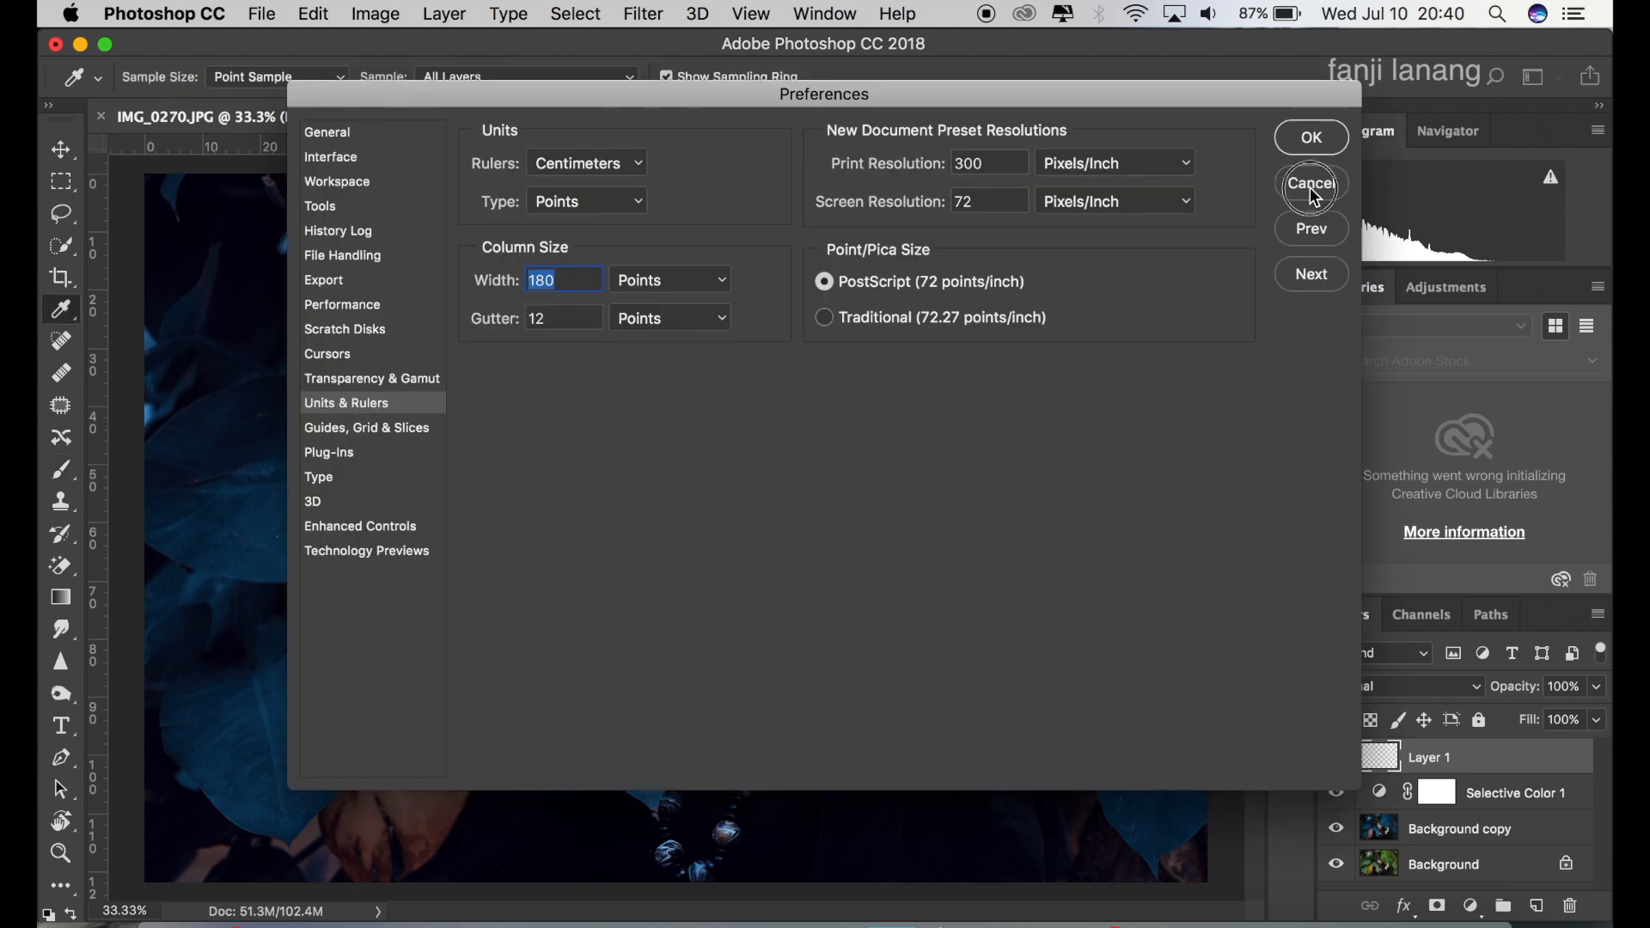
pyautogui.click(1313, 188)
# Stamp the photographer's signature with the 500 px signature brush in the photo's lower right corner on the new layer.
pyautogui.click(165, 79)
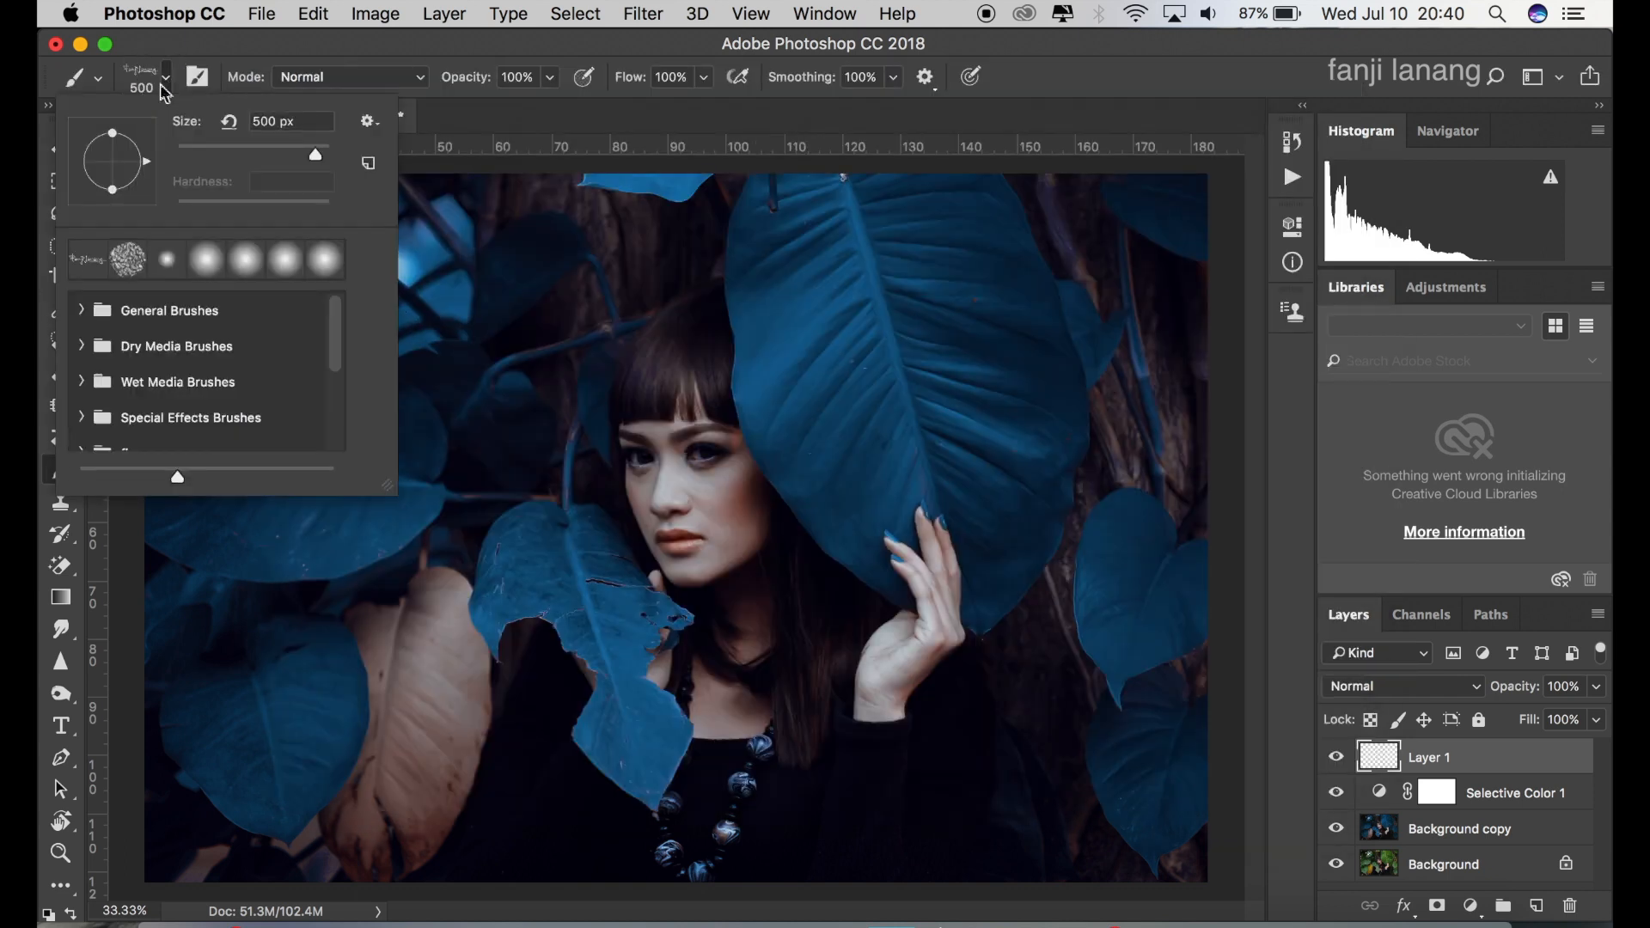
pyautogui.click(1172, 126)
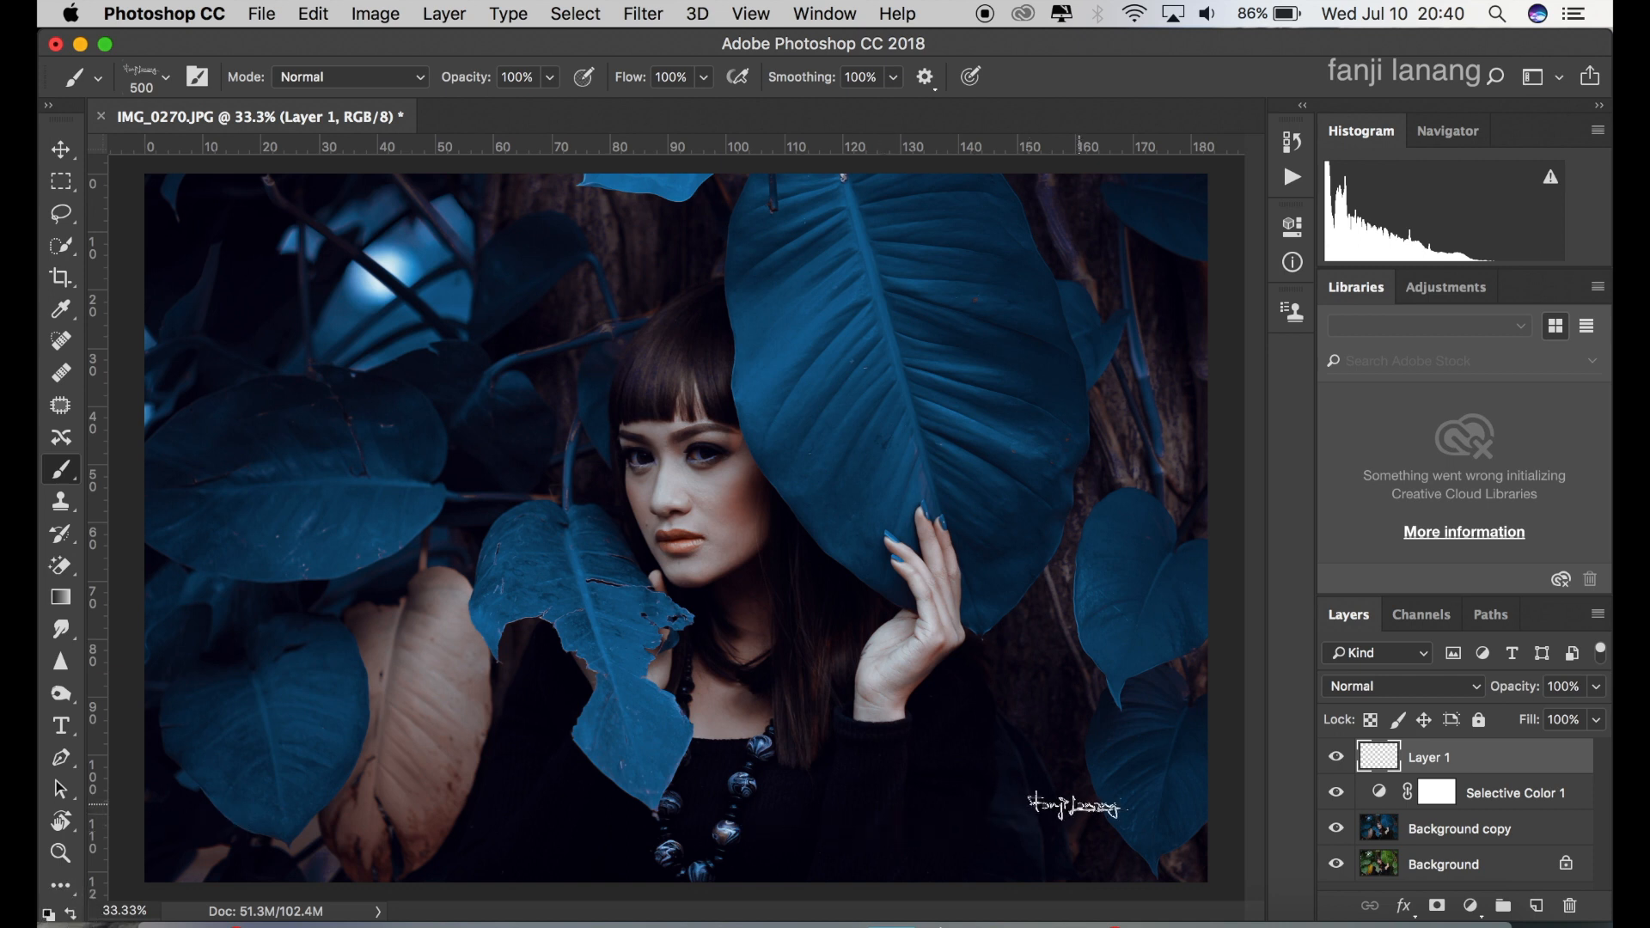
pyautogui.click(1133, 839)
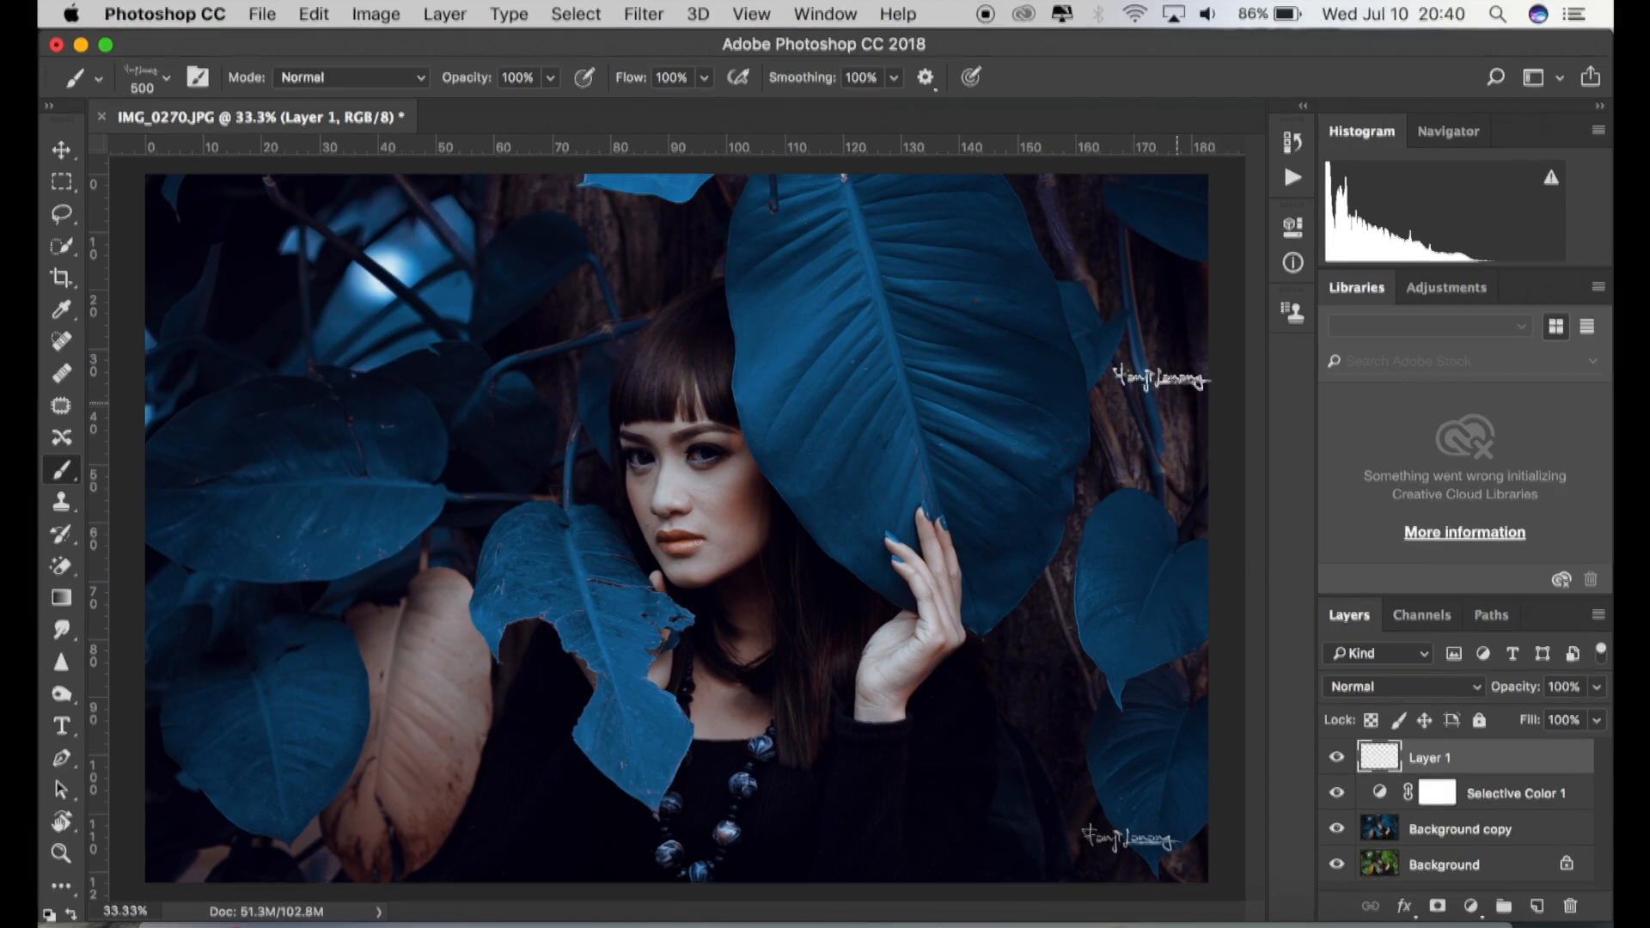